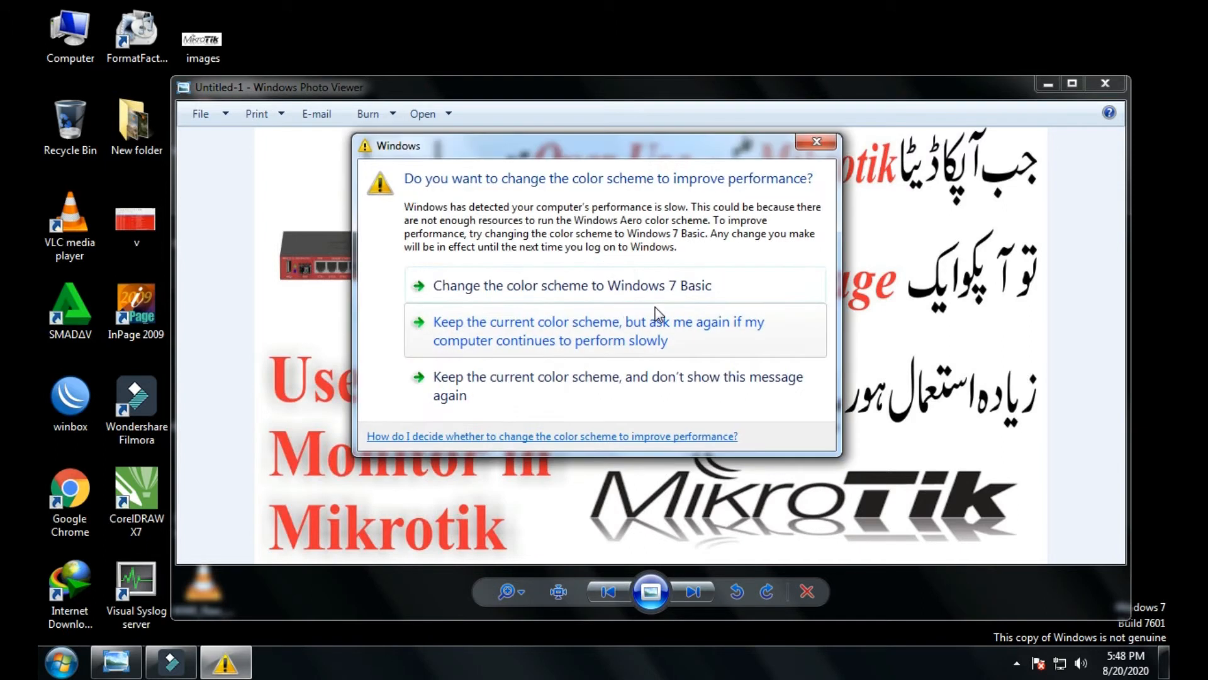
# - Dismiss the color scheme prompt, then launch WinBox and connect to the saved router with the admin login
pyautogui.click(804, 140)
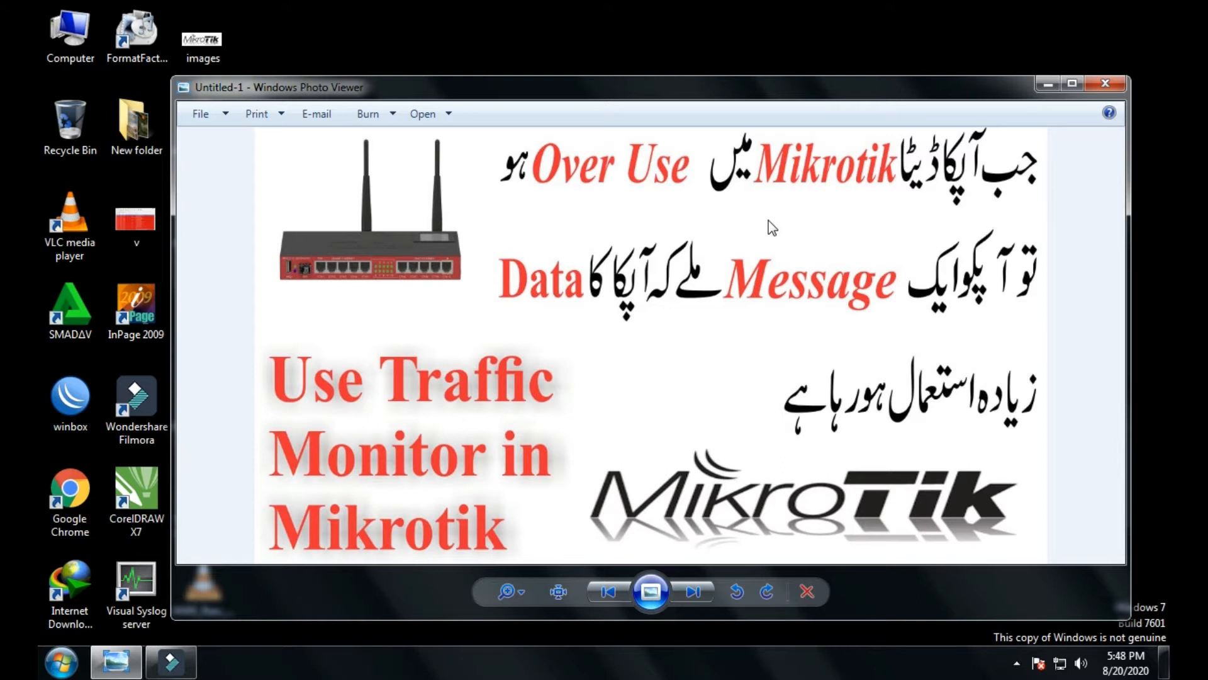
pyautogui.doubleClick(70, 395)
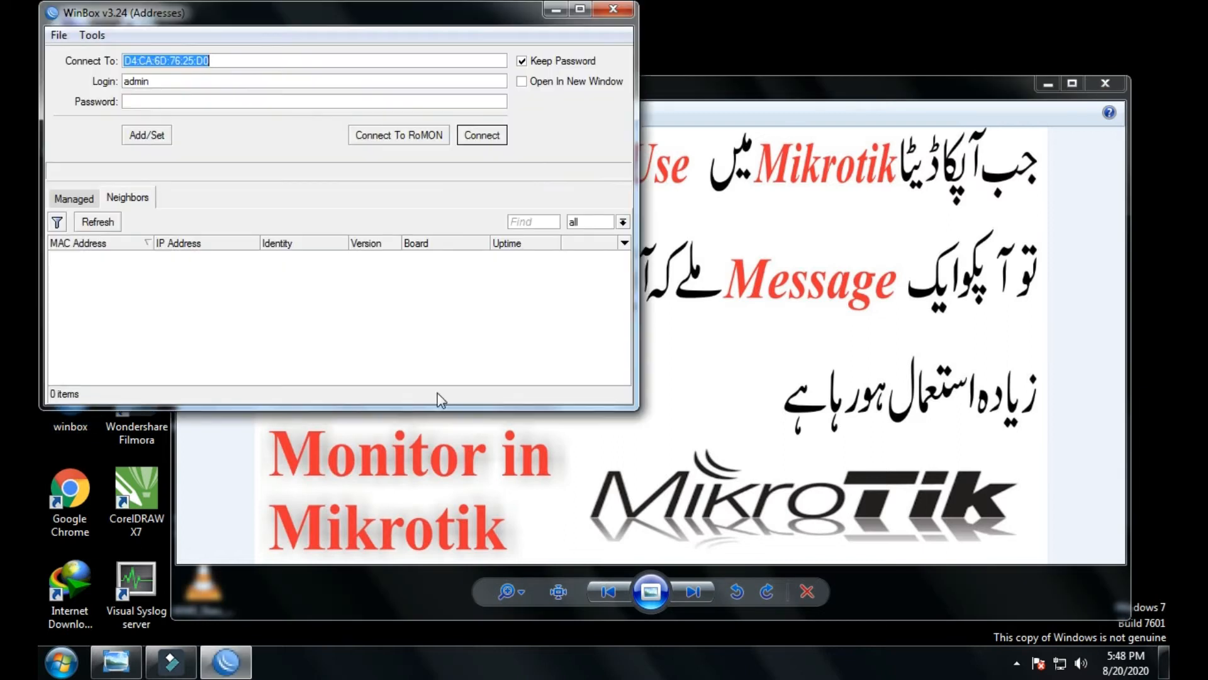
pyautogui.click(481, 135)
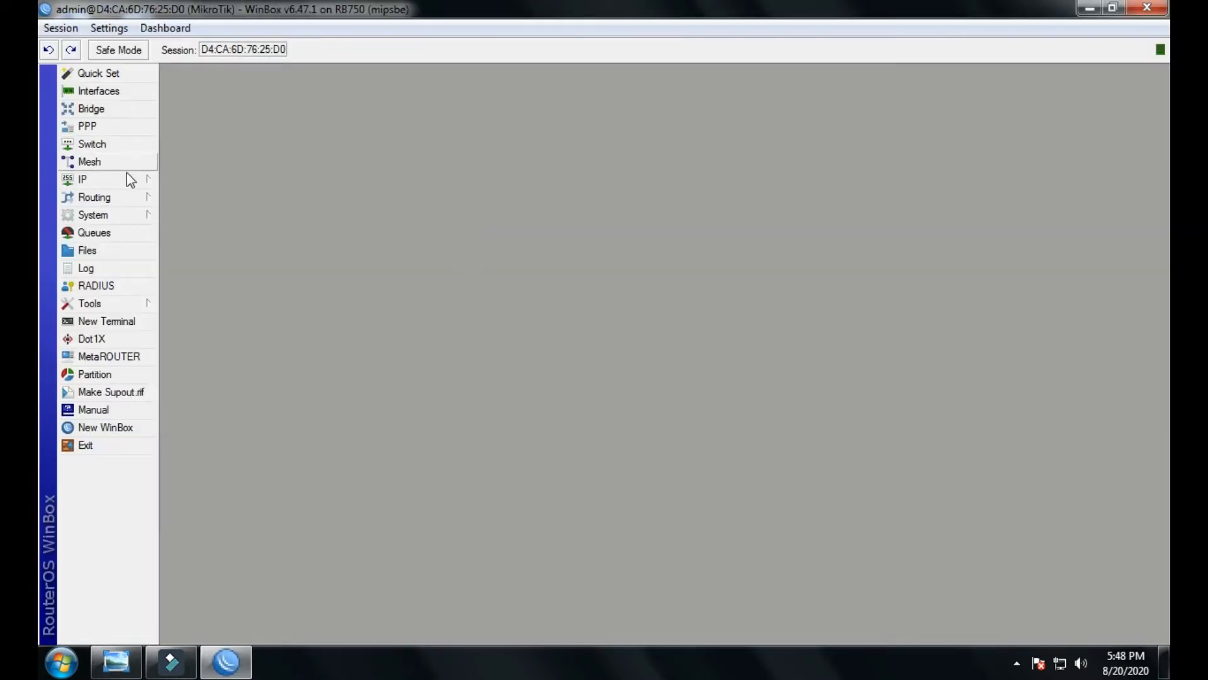
# - Open the router's Hotspot settings and examine the hosts, IP bindings and active users
pyautogui.click(112, 181)
pyautogui.click(206, 340)
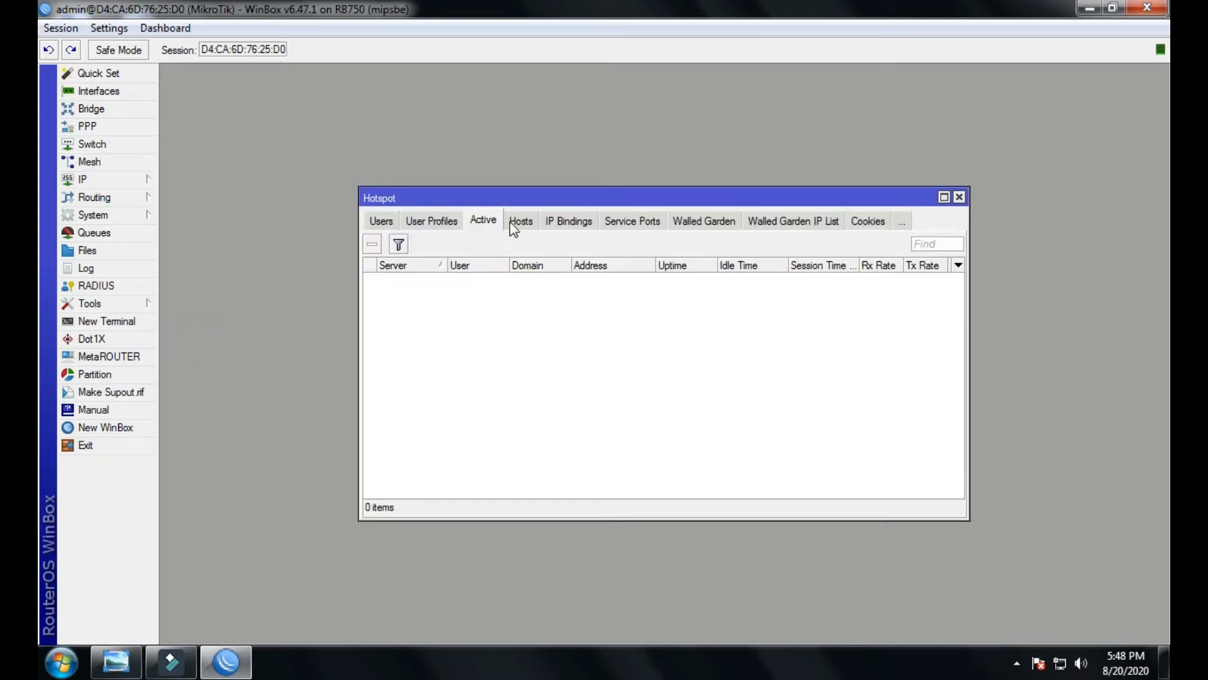
pyautogui.moveTo(646, 199); pyautogui.dragTo(554, 148)
pyautogui.click(430, 175)
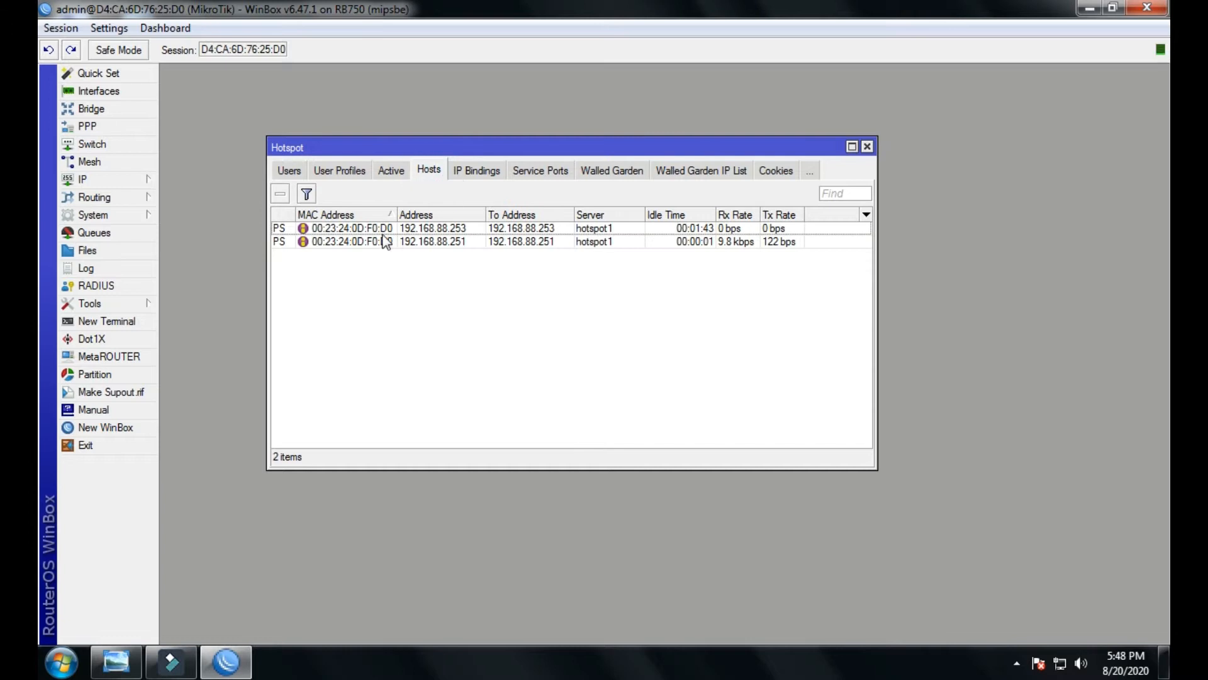
pyautogui.click(469, 176)
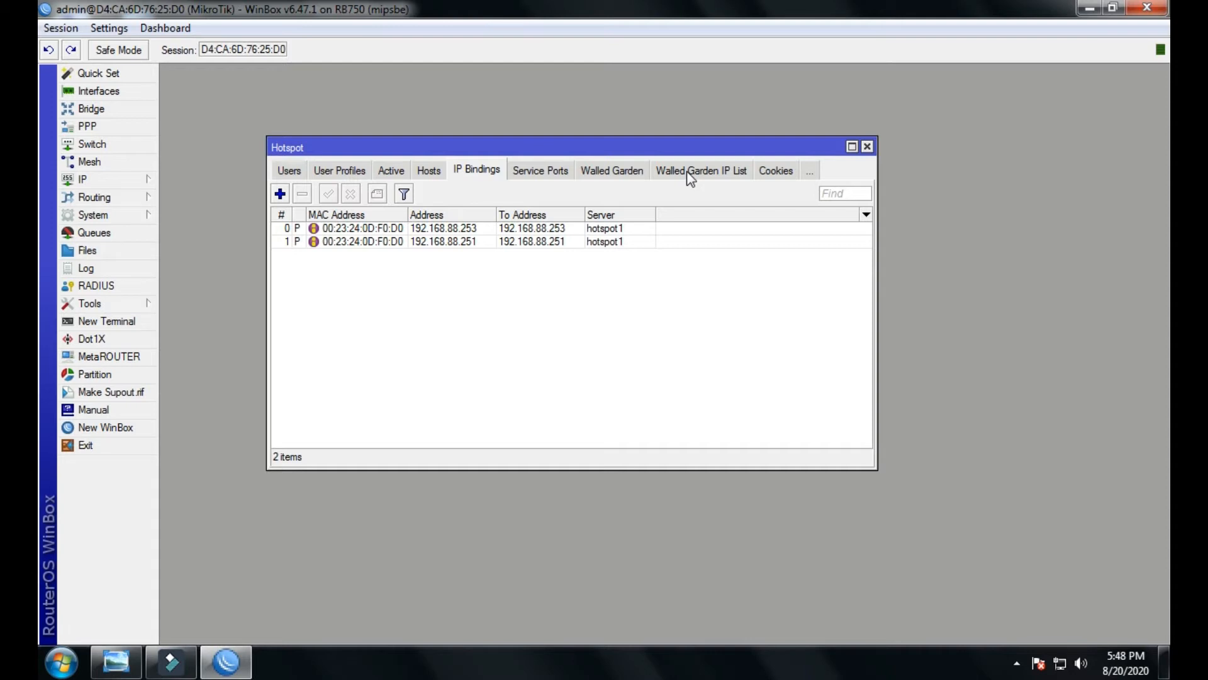
pyautogui.click(390, 171)
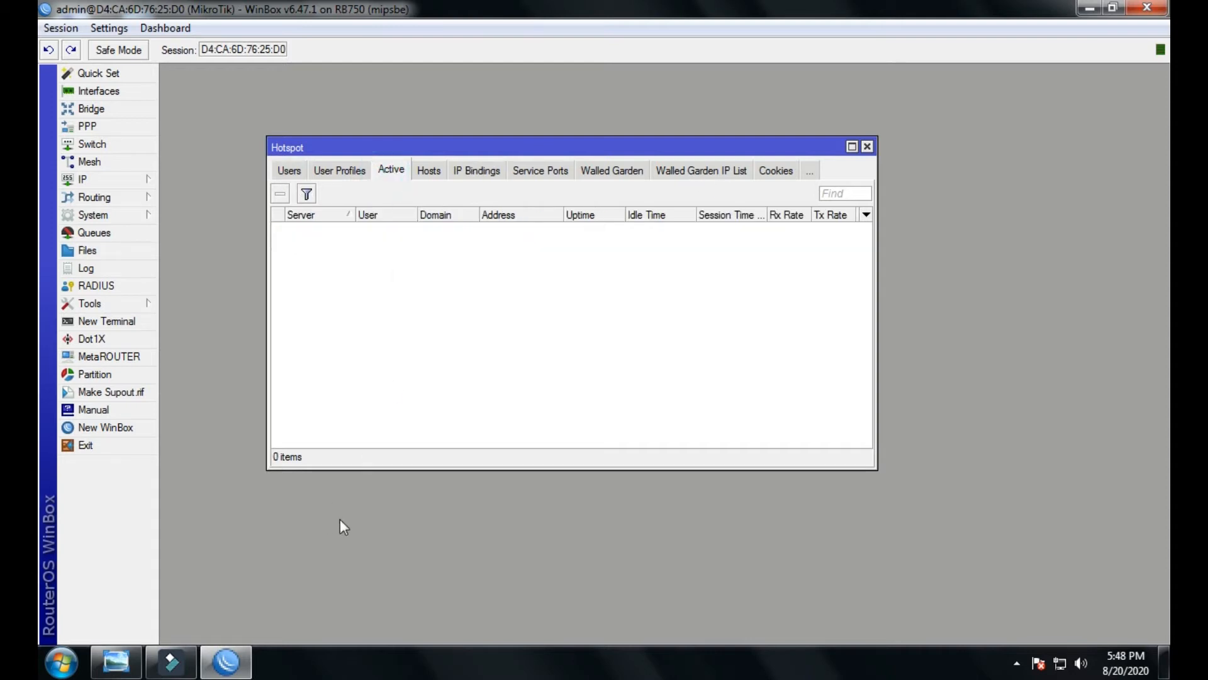
pyautogui.click(1089, 8)
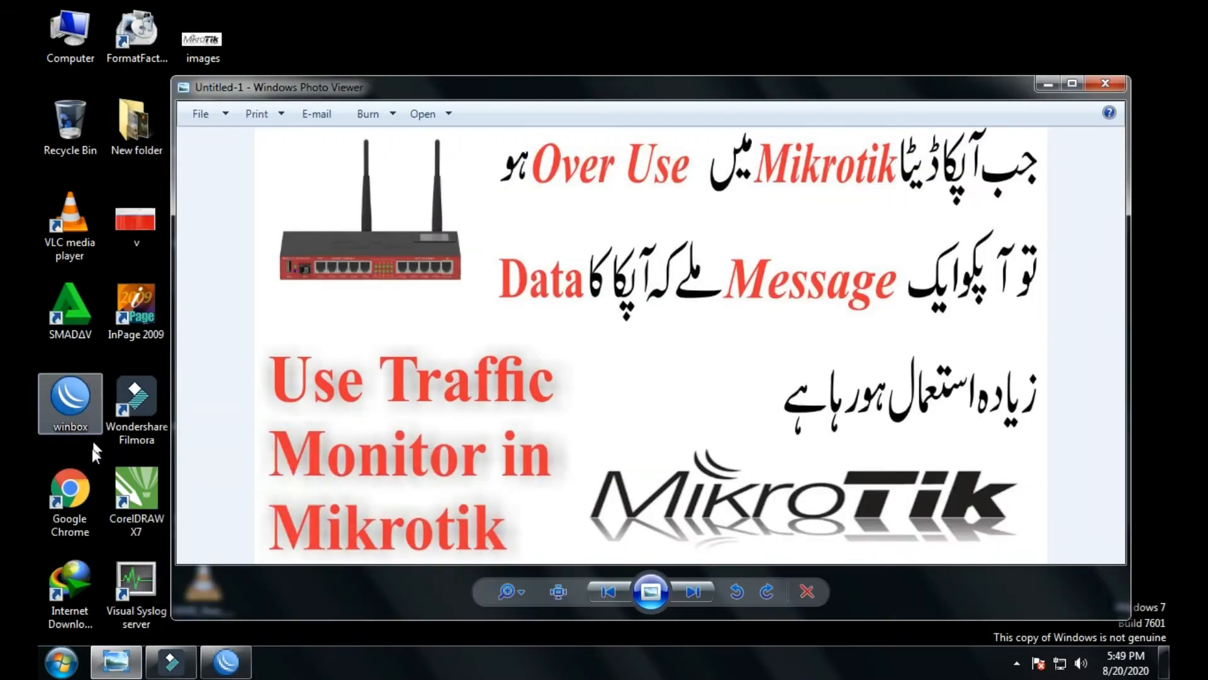
pyautogui.doubleClick(69, 489)
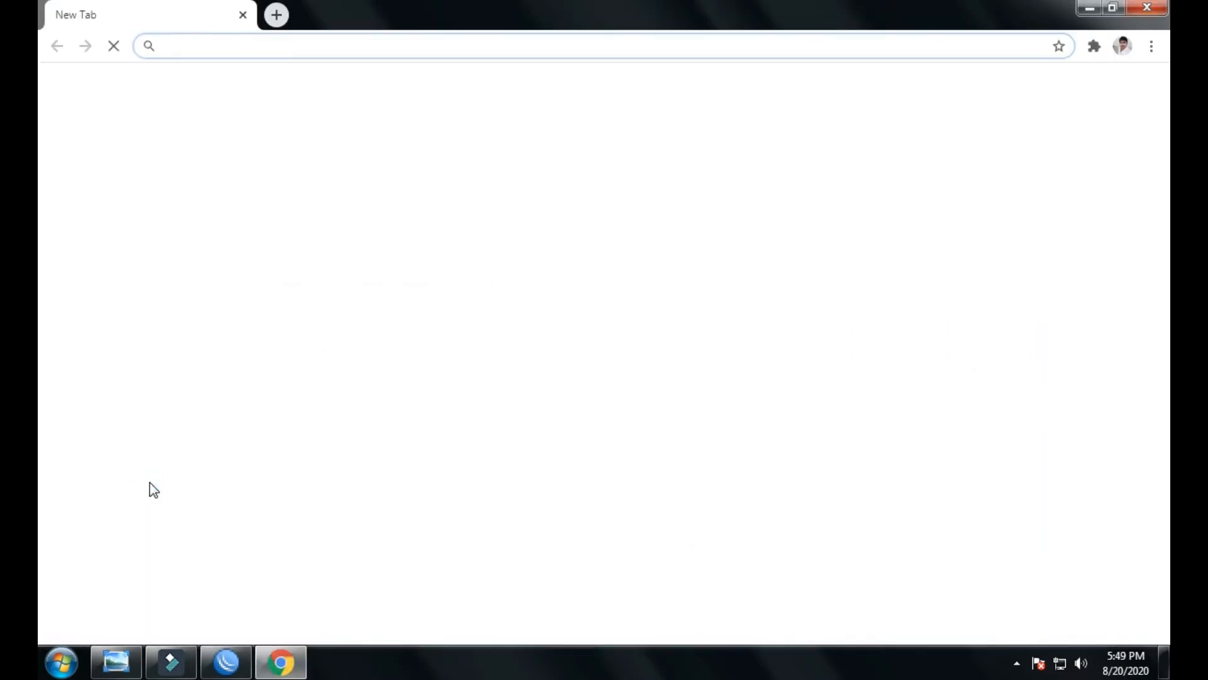
pyautogui.click(282, 77)
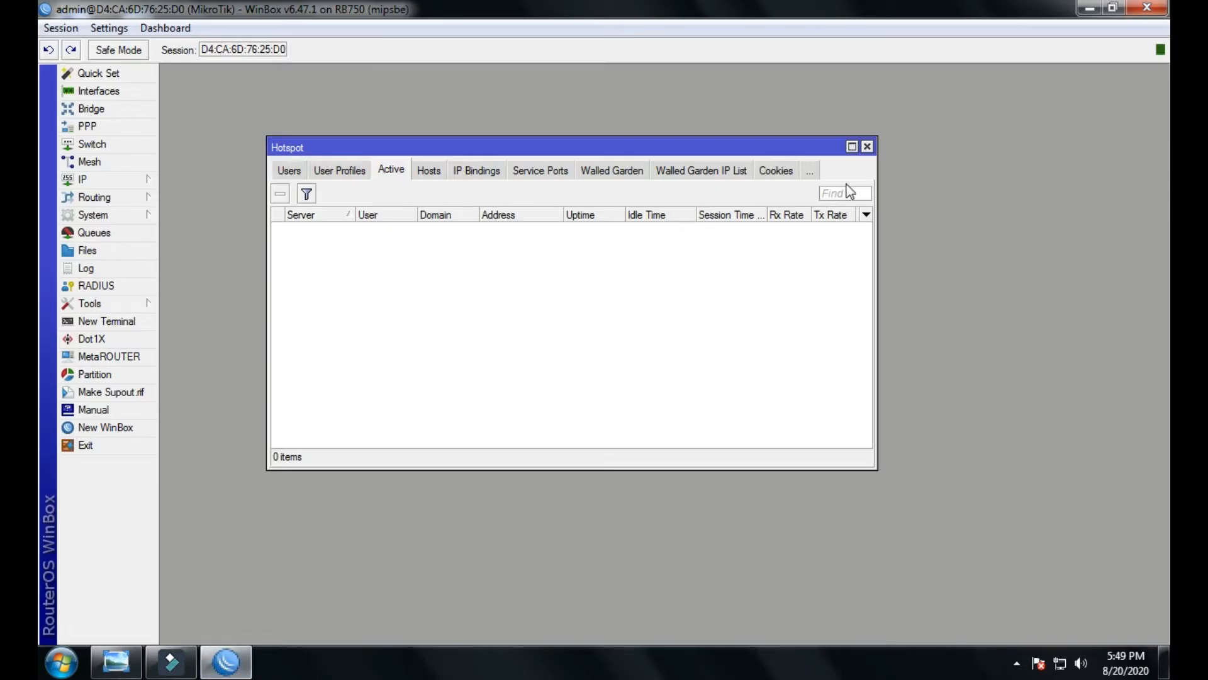
# - Close the Hotspot window, open the Traffic Monitor list and enlarge its window
pyautogui.click(867, 148)
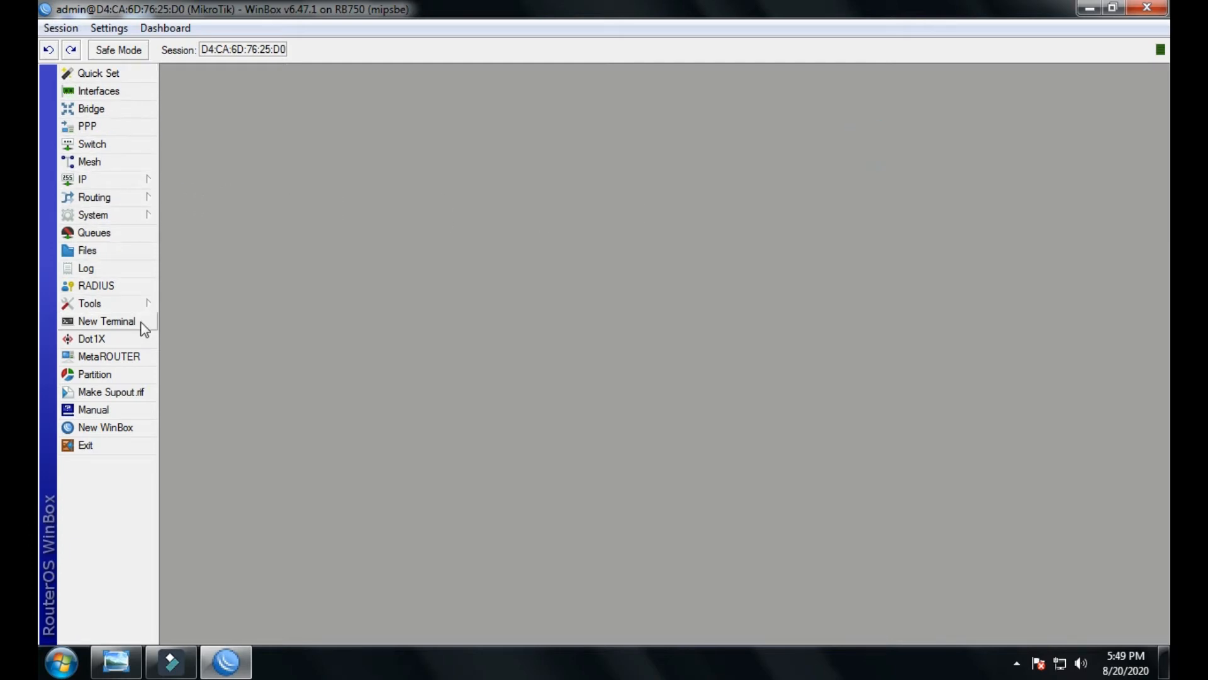
pyautogui.click(108, 305)
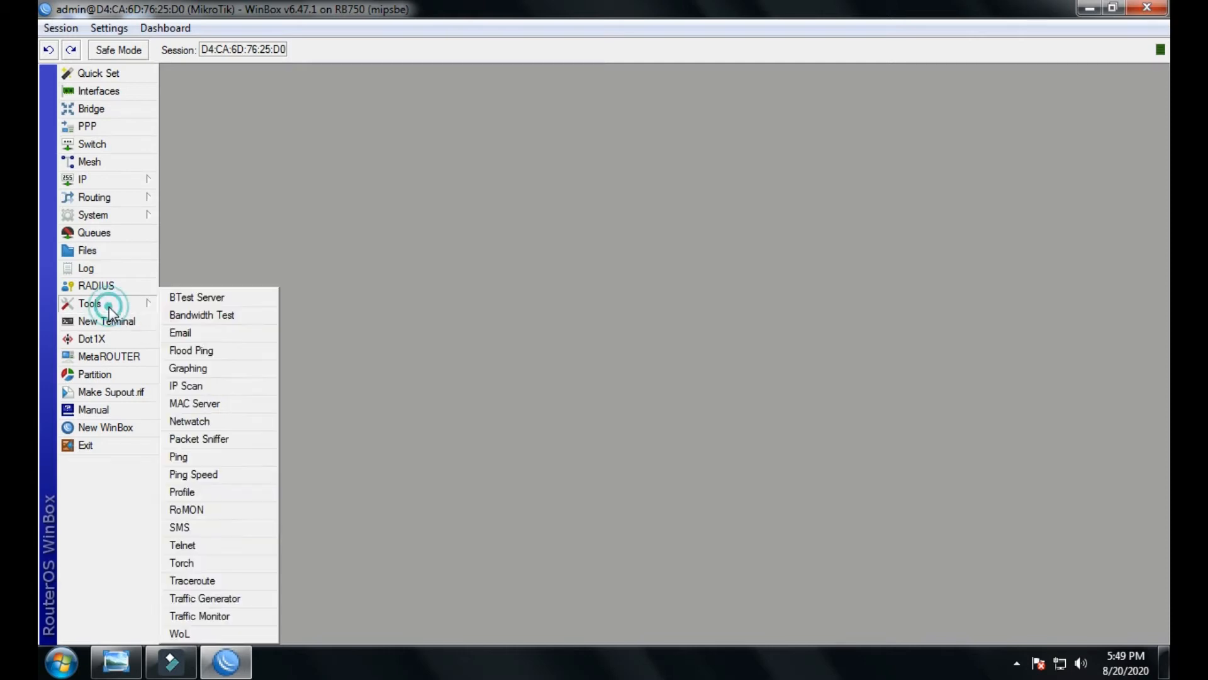
pyautogui.click(198, 615)
pyautogui.moveTo(372, 199); pyautogui.dragTo(482, 151)
pyautogui.moveTo(665, 439); pyautogui.dragTo(786, 507)
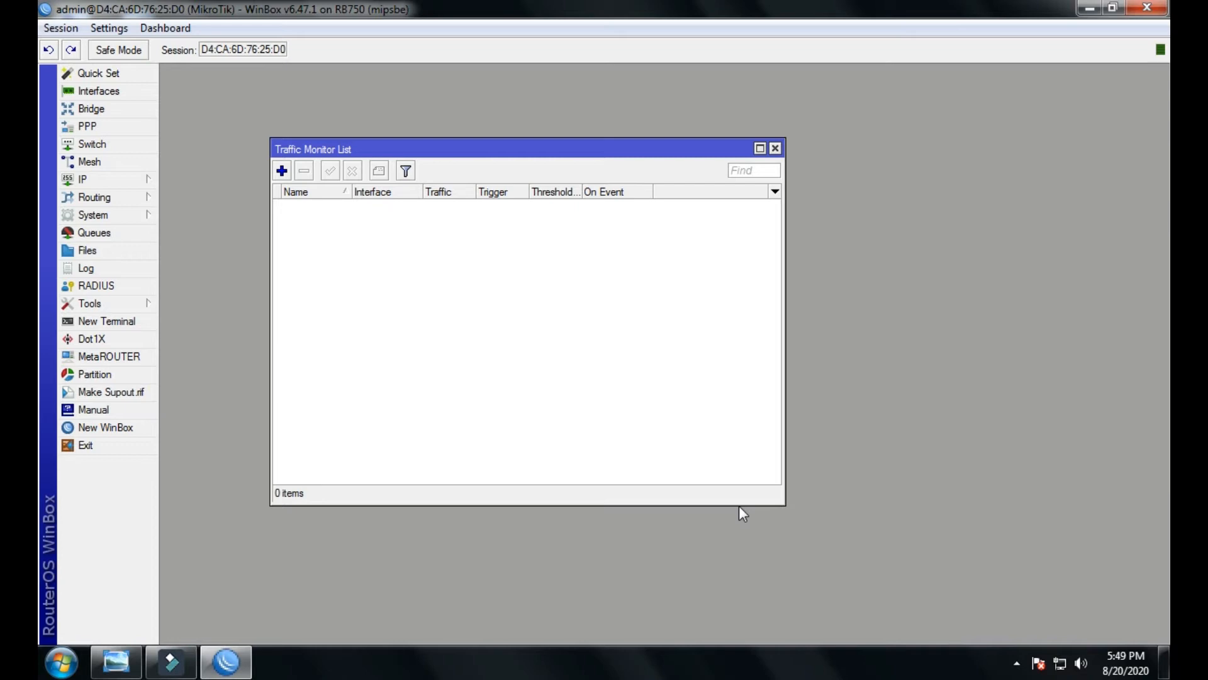
# - Add a new traffic monitor entry, enlarge its window and fill in its name in capital letters
pyautogui.click(281, 171)
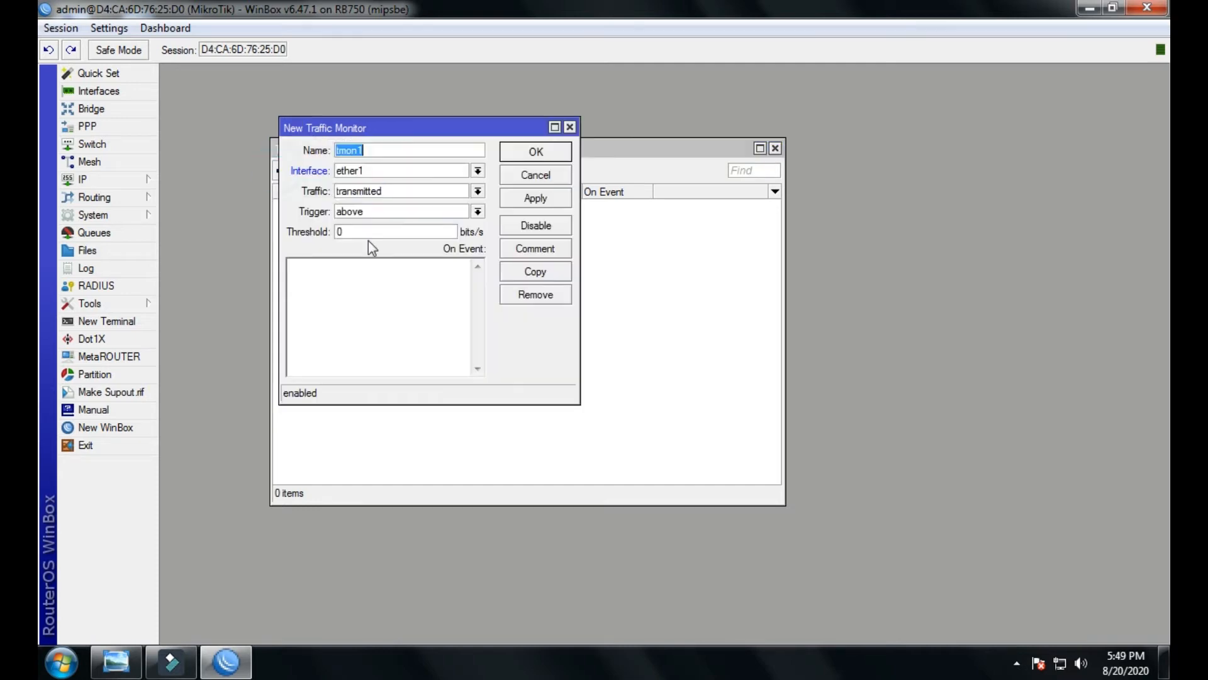
pyautogui.moveTo(469, 124); pyautogui.dragTo(551, 106)
pyautogui.moveTo(663, 364); pyautogui.dragTo(875, 410)
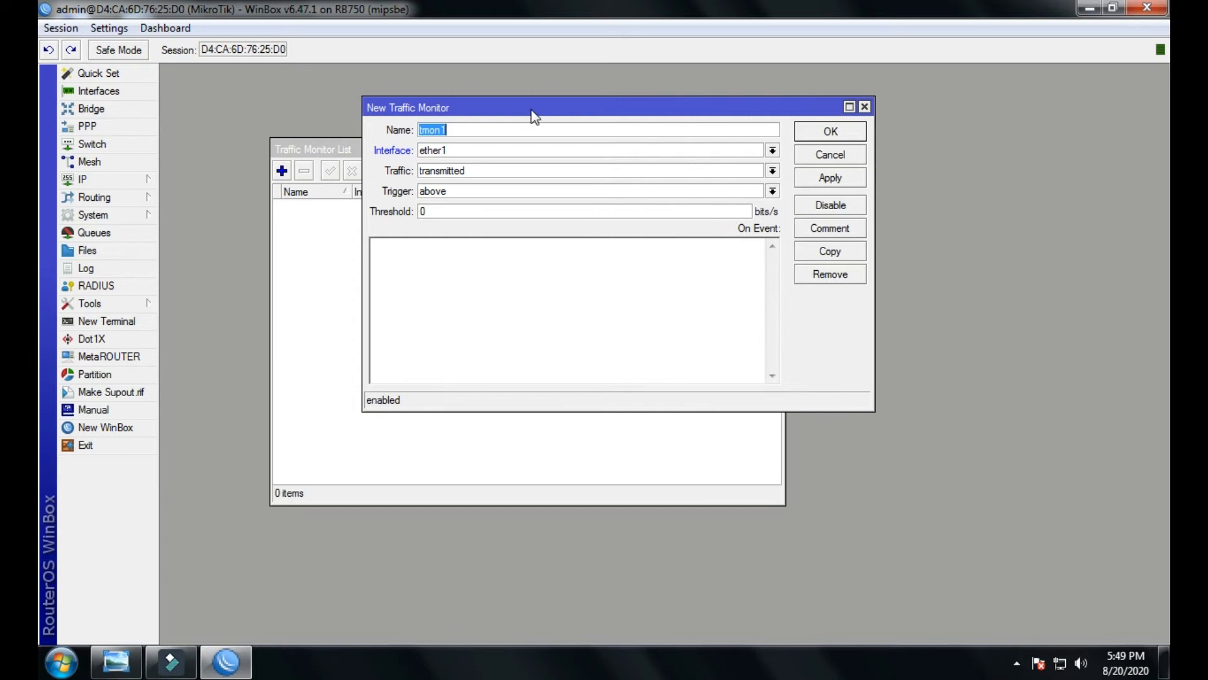
pyautogui.write('ateeq')
pyautogui.press('BackSpace')
pyautogui.press('BackSpace')
pyautogui.press('BackSpace')
pyautogui.press('BackSpace')
pyautogui.press('BackSpace')
pyautogui.write('ATEEQ')
# - Examine the router's interface list and the ether2 interface to identify which interface to monitor
pyautogui.click(545, 156)
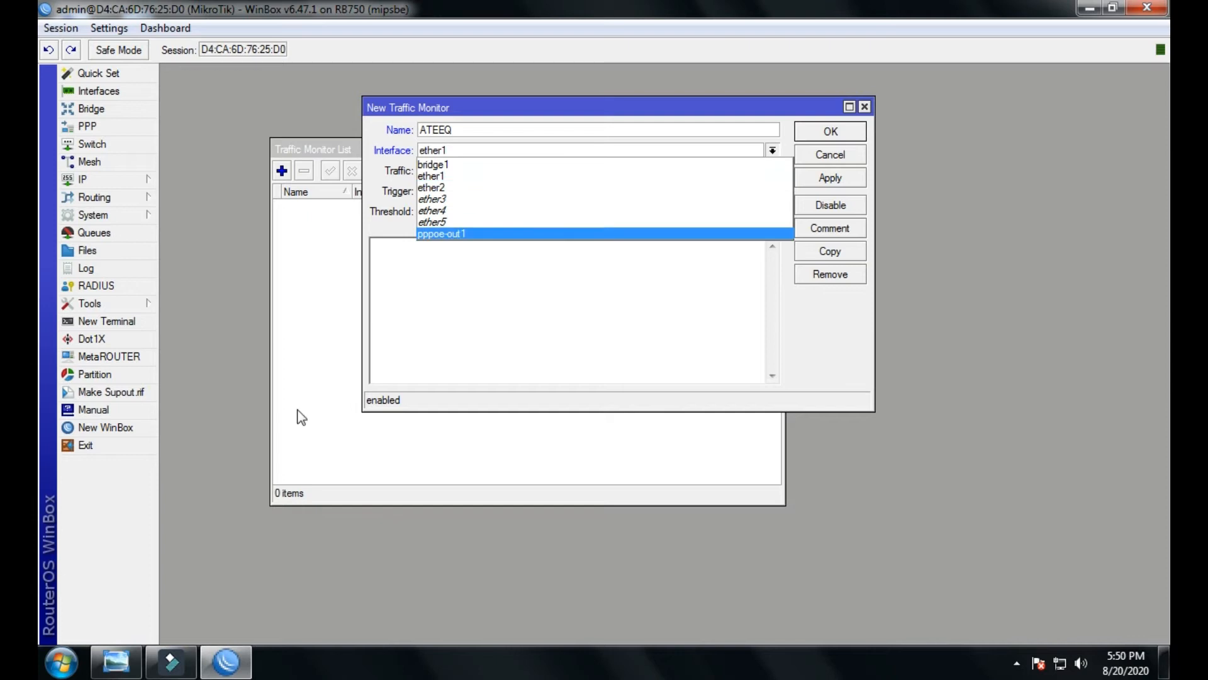
pyautogui.click(91, 91)
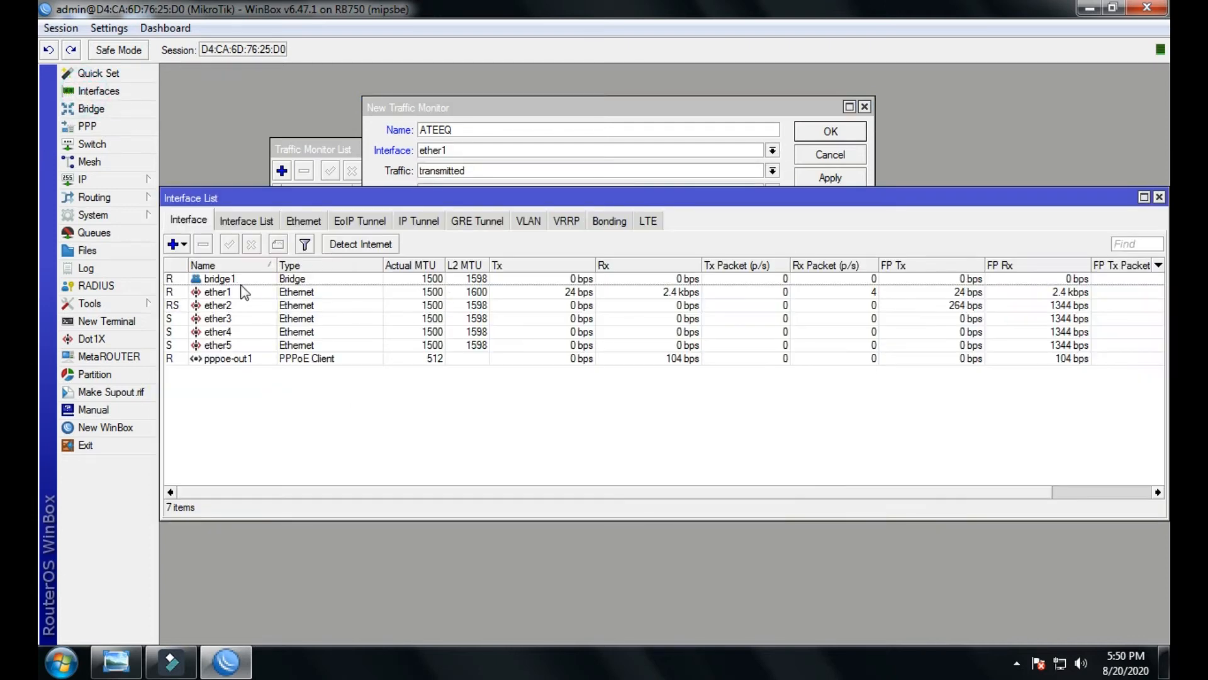
pyautogui.click(233, 305)
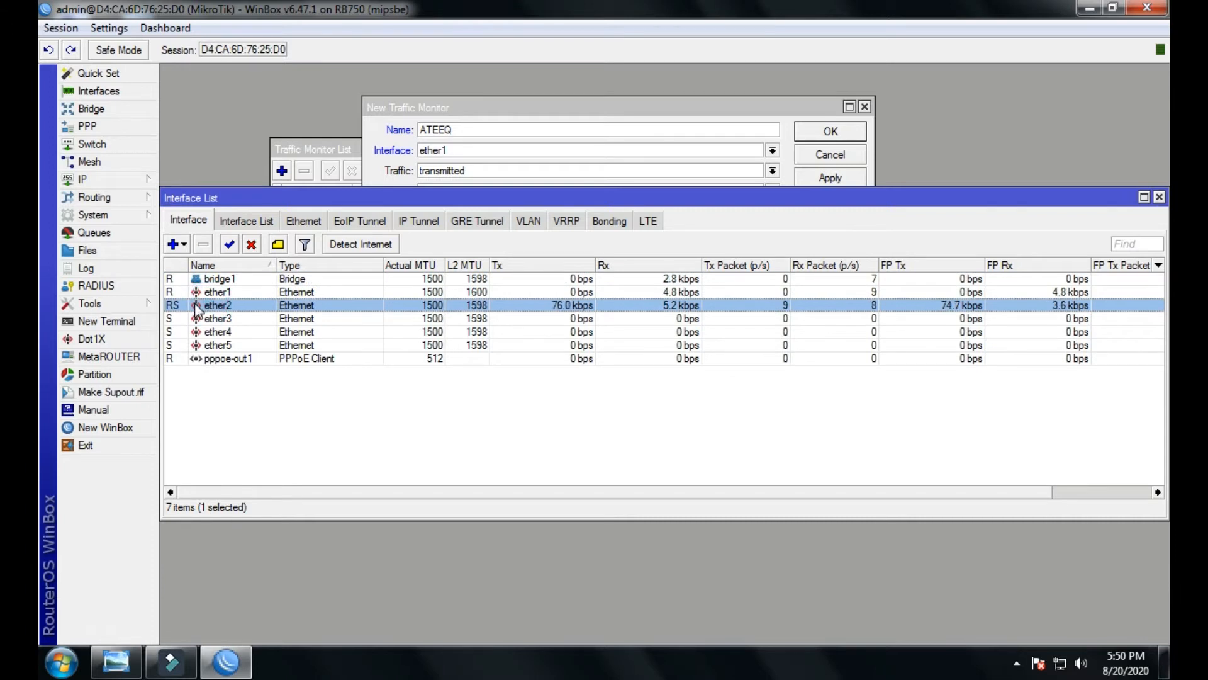
pyautogui.doubleClick(189, 305)
pyautogui.click(867, 165)
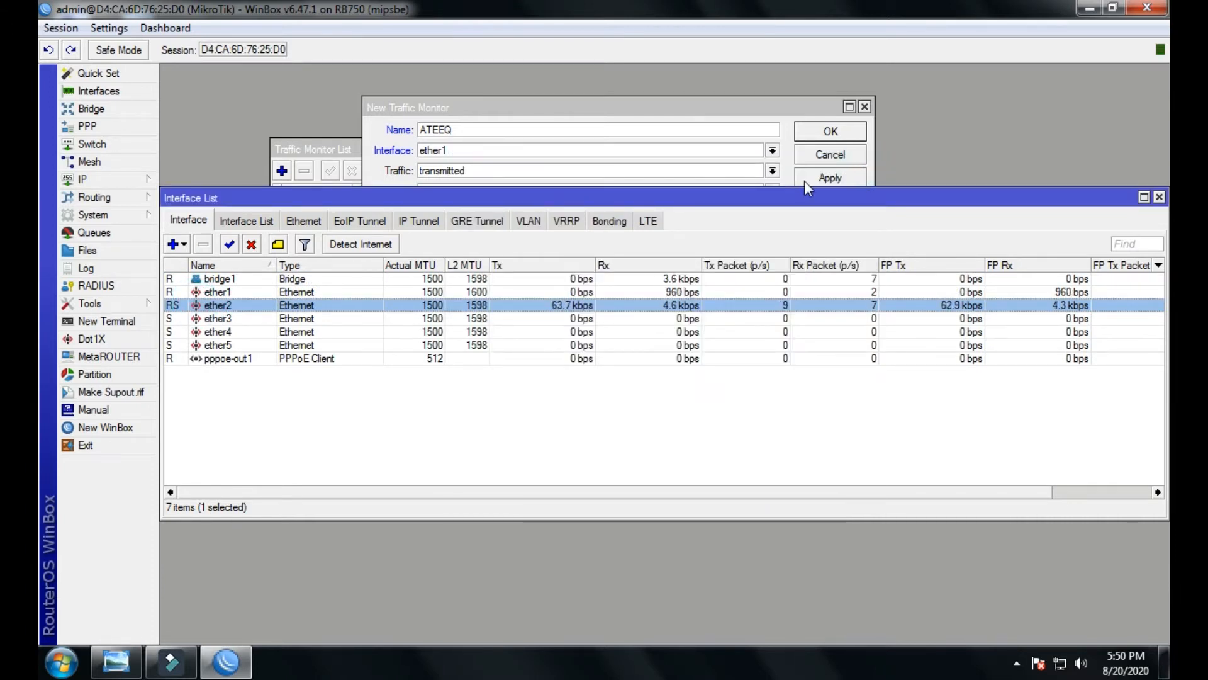
# - Set the new traffic monitor's interface to ether2 and its traffic type to received
pyautogui.click(727, 105)
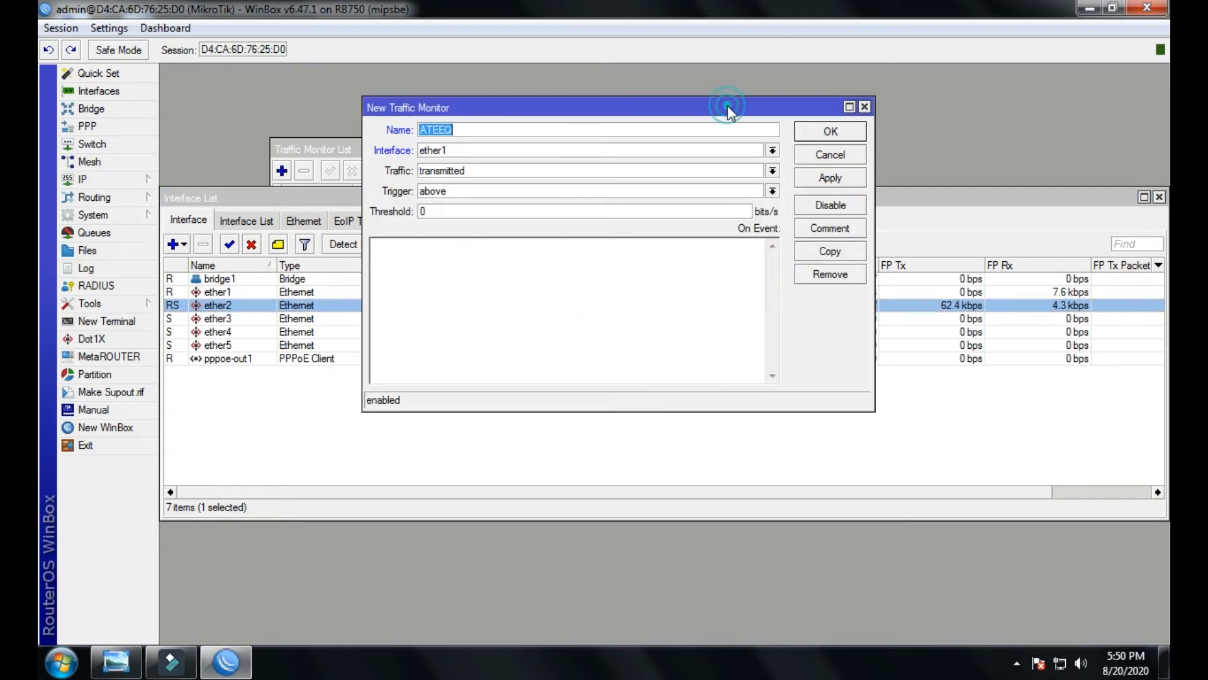
pyautogui.click(692, 153)
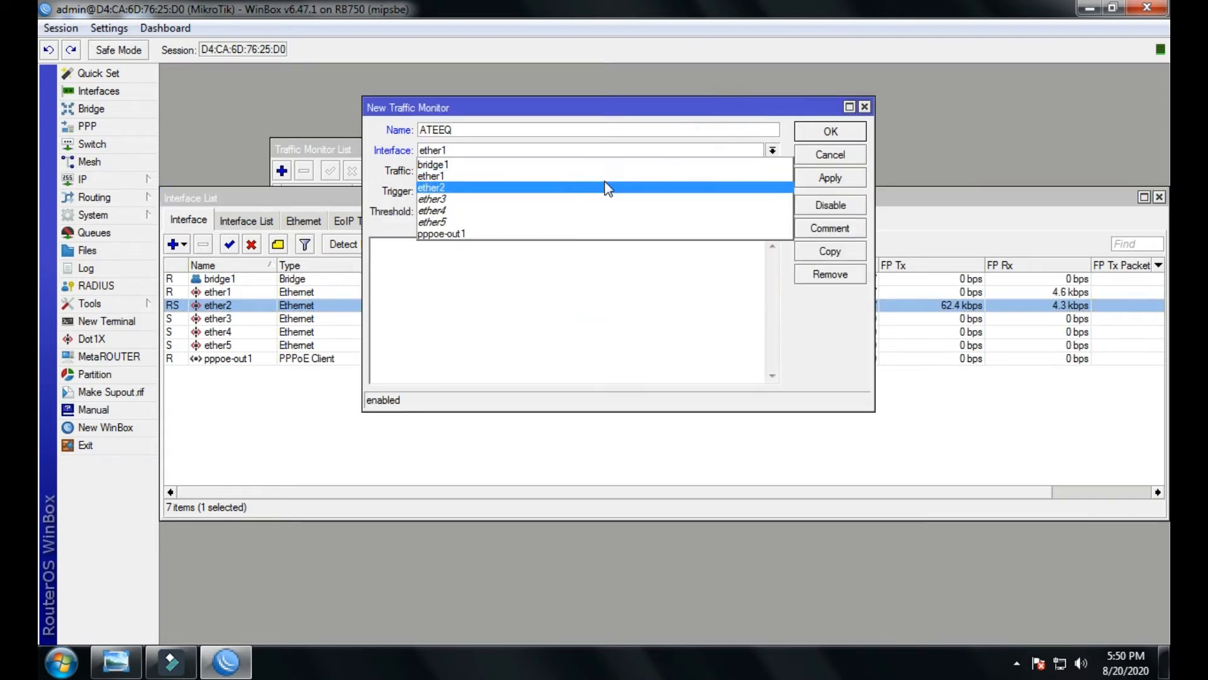
pyautogui.click(534, 188)
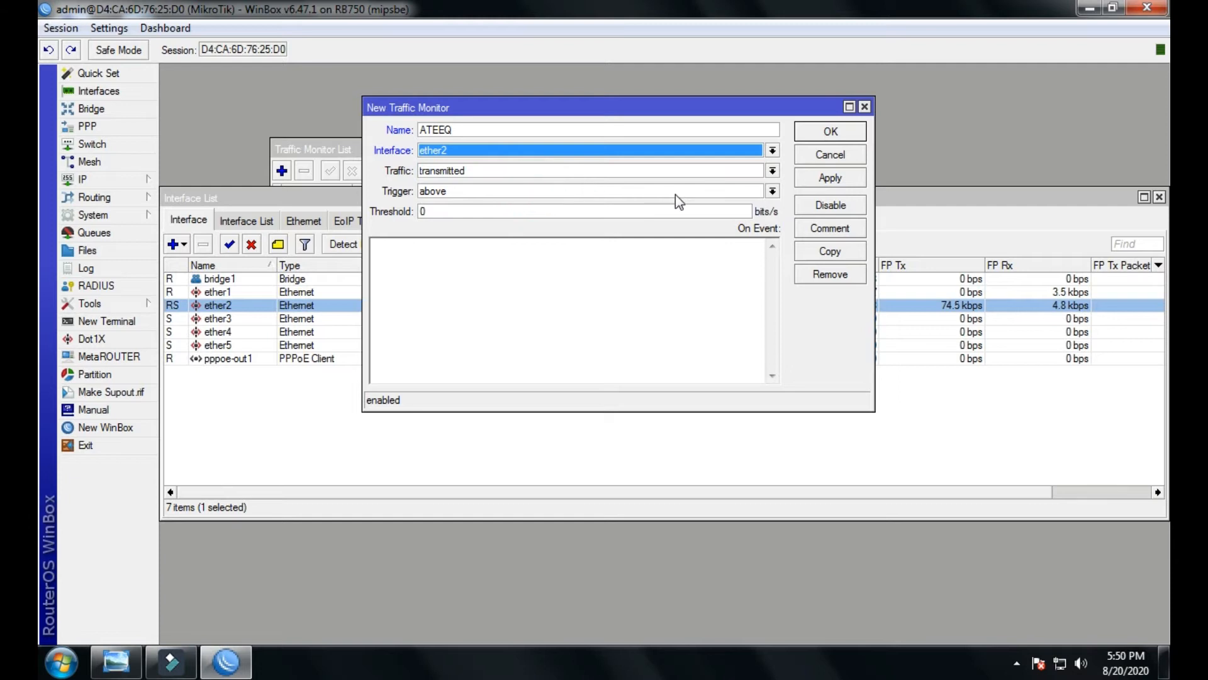
pyautogui.click(497, 170)
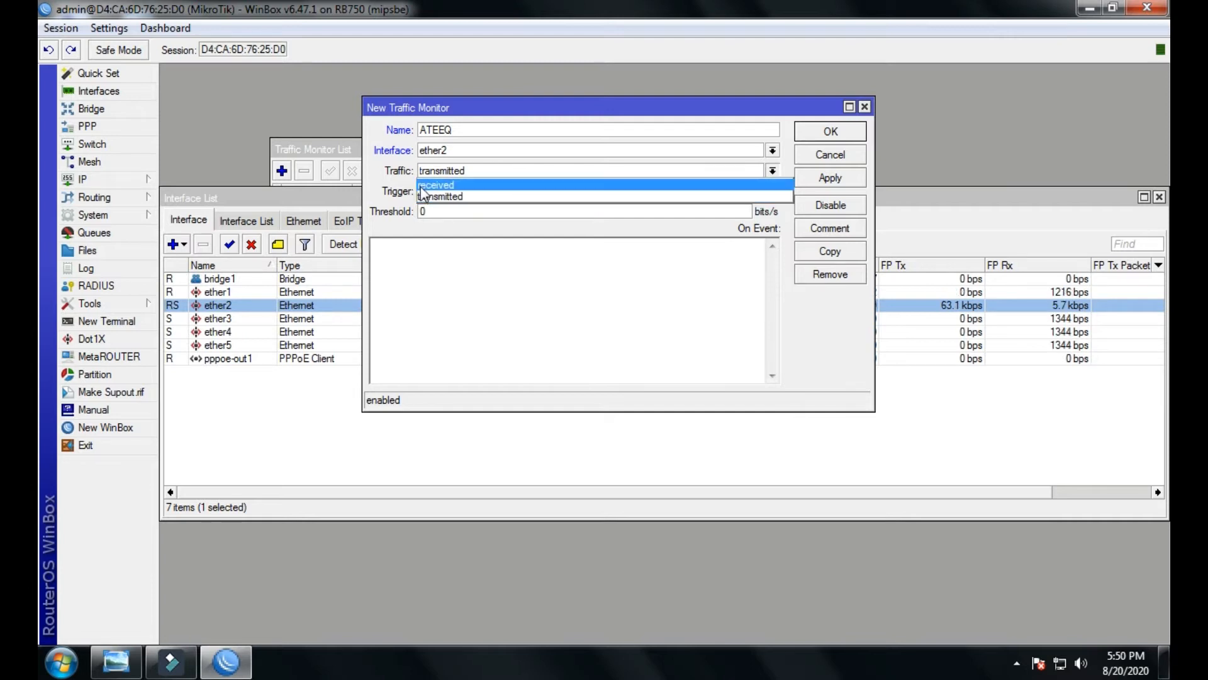
pyautogui.click(490, 187)
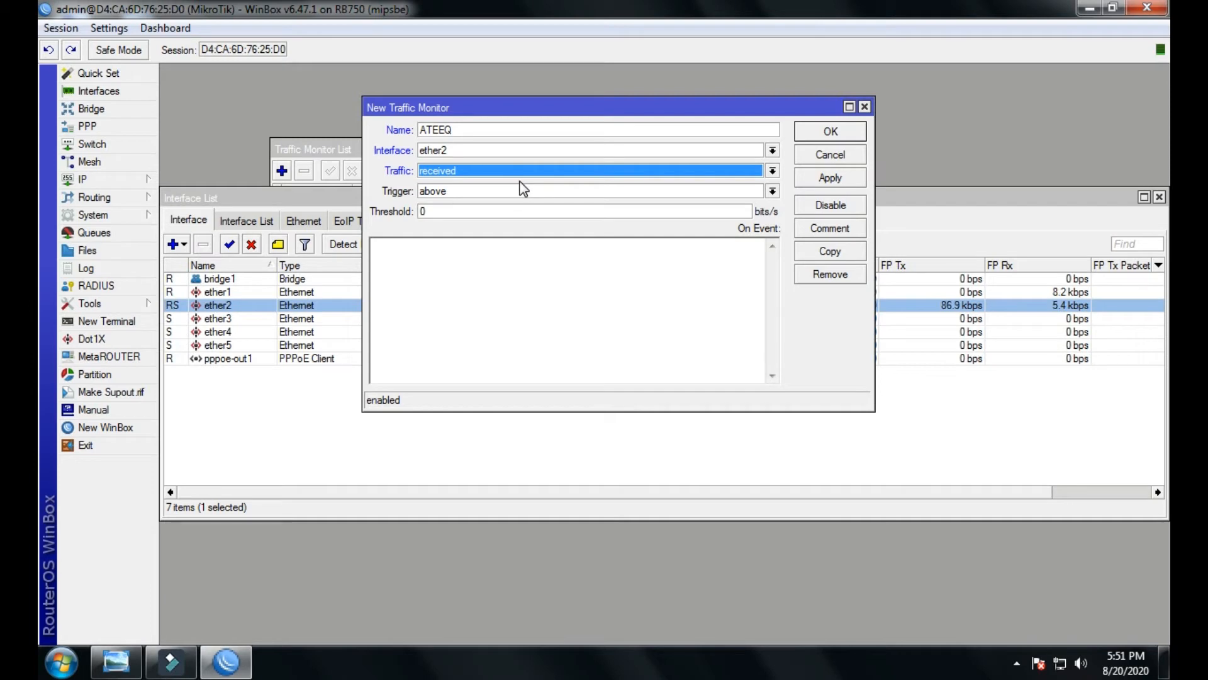
# - Set the traffic monitor's threshold to 20M bits/s
pyautogui.click(449, 210)
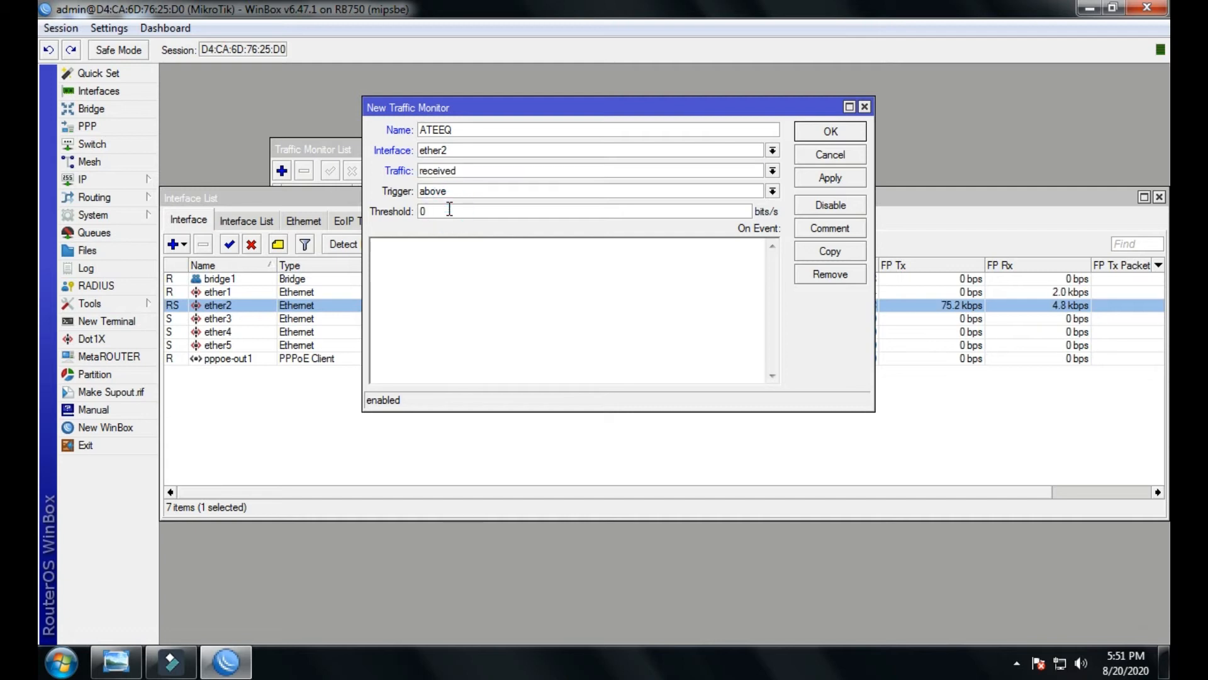
pyautogui.moveTo(449, 209); pyautogui.dragTo(421, 210)
pyautogui.doubleClick(467, 208)
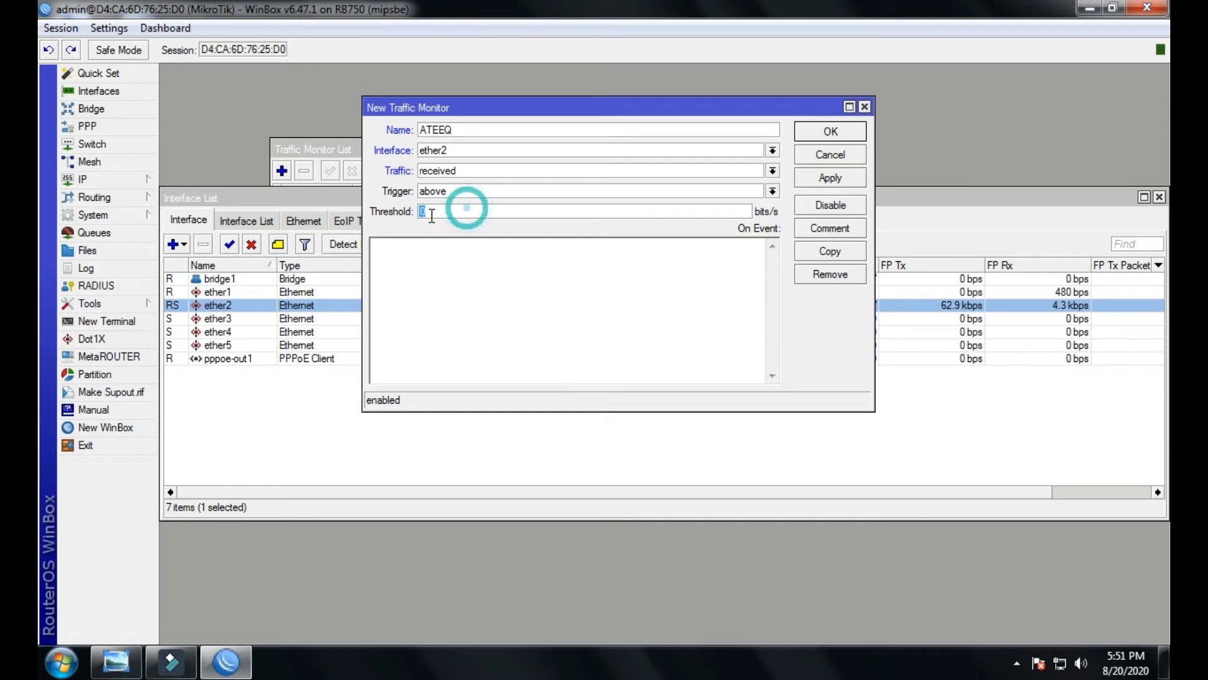
pyautogui.click(753, 212)
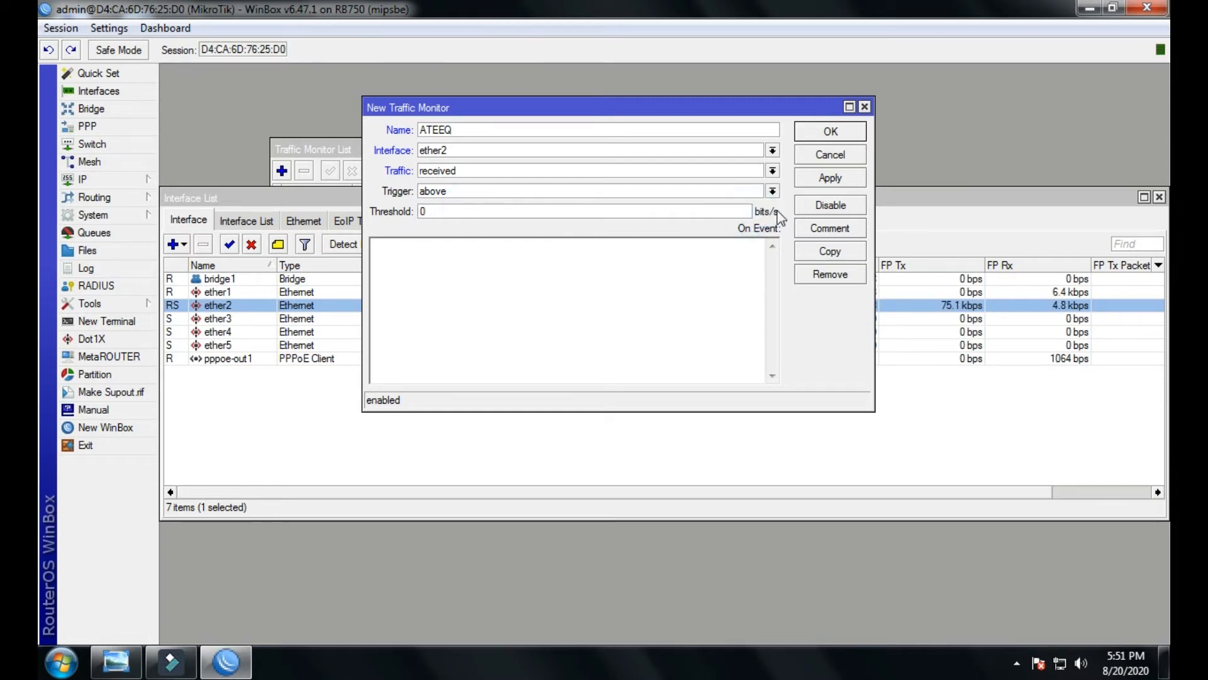
pyautogui.click(740, 213)
pyautogui.press('BackSpace')
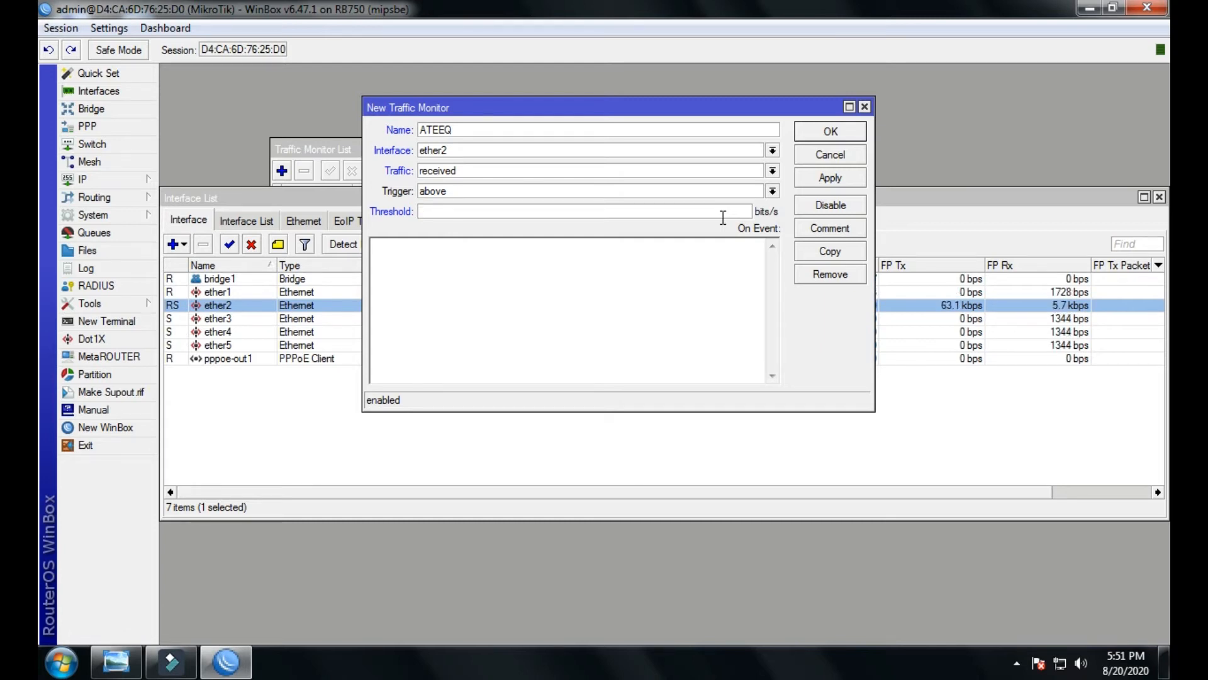
pyautogui.write('20')
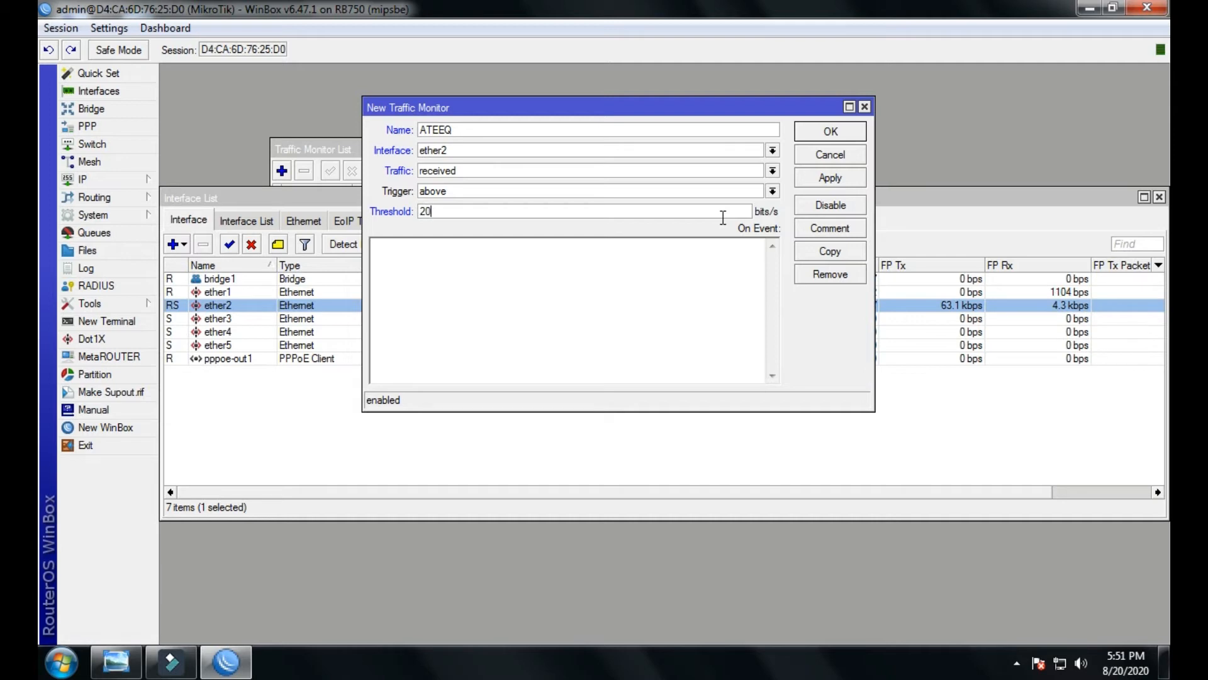
pyautogui.write('M')
pyautogui.press('BackSpace')
pyautogui.write('M')
pyautogui.press('BackSpace')
pyautogui.write('00M')
pyautogui.press('BackSpace')
pyautogui.press('BackSpace')
pyautogui.press('BackSpace')
pyautogui.press('BackSpace')
pyautogui.write('0M')
# - Begin the monitor's On Event script with the command ": log error"
pyautogui.click(608, 260)
pyautogui.write('LOG')
pyautogui.press('BackSpace')
pyautogui.press('BackSpace')
pyautogui.press('BackSpace')
pyautogui.write('log error')
# - Complete the On Event log command with the quoted message "over use data up to 20M"
pyautogui.write('"')
pyautogui.write('OVER')
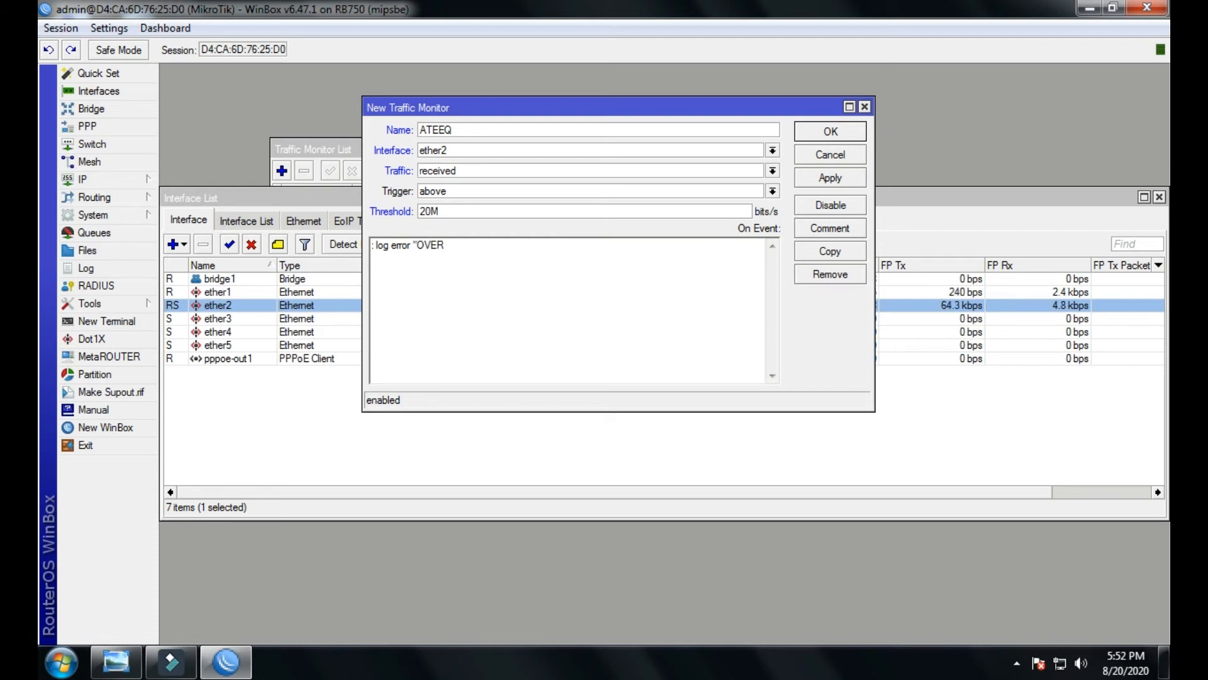
pyautogui.press('BackSpace')
pyautogui.press('BackSpace')
pyautogui.press('BackSpace')
pyautogui.press('BackSpace')
pyautogui.write('over use data up to ')
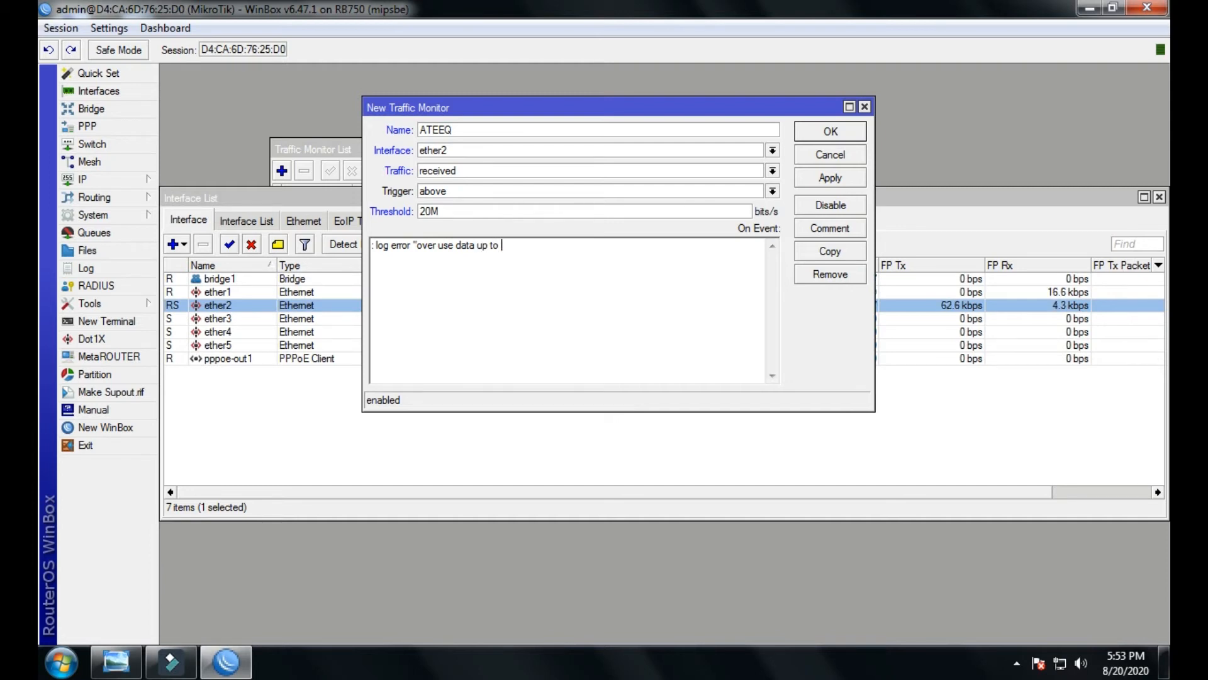
pyautogui.write('20m')
pyautogui.press('BackSpace')
pyautogui.write('M')
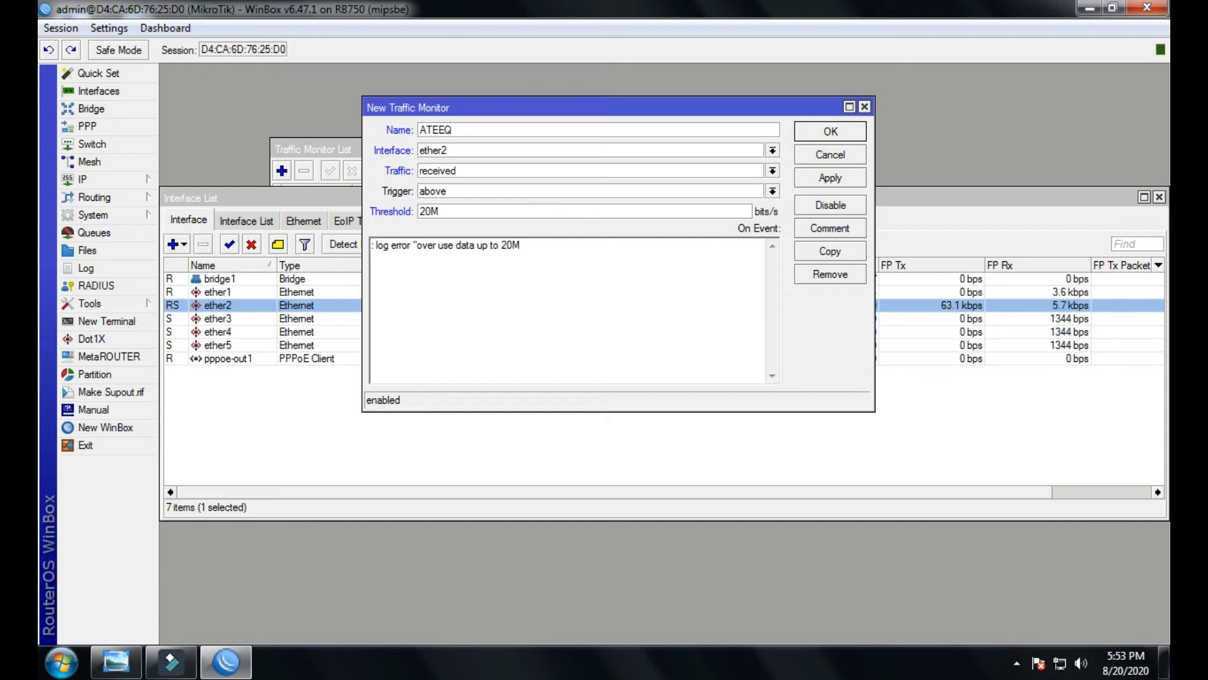
pyautogui.write('"')
pyautogui.moveTo(531, 245); pyautogui.dragTo(520, 246)
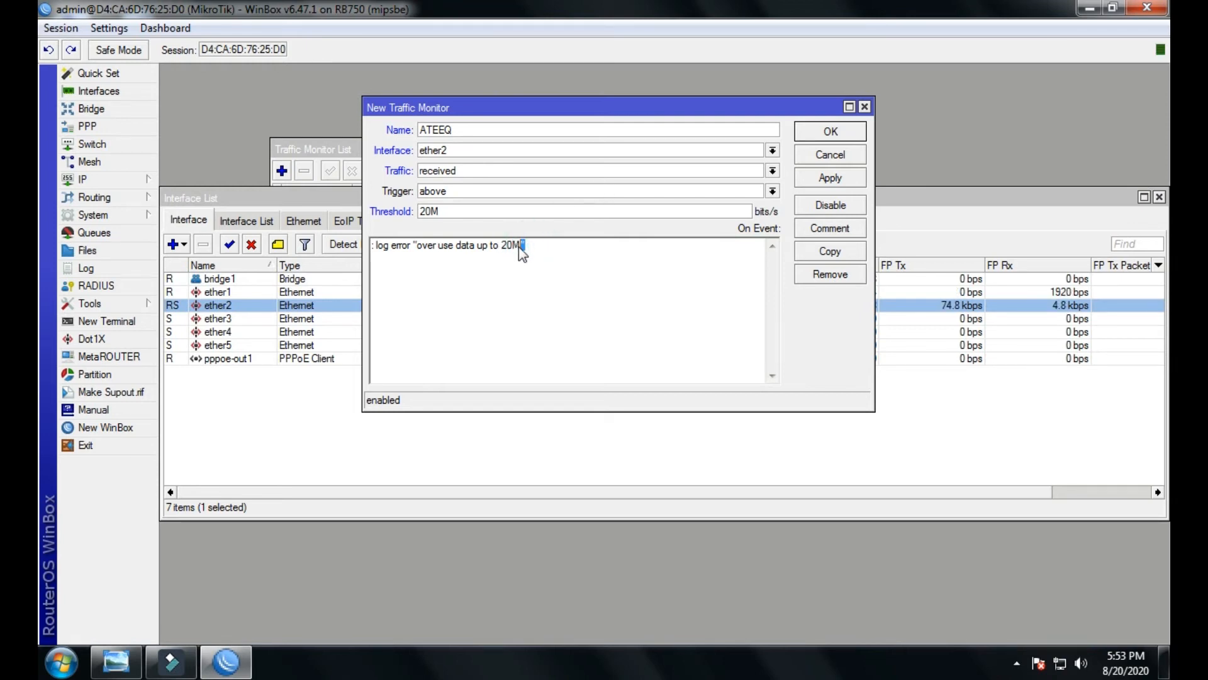
pyautogui.click(523, 246)
pyautogui.moveTo(523, 246); pyautogui.dragTo(413, 252)
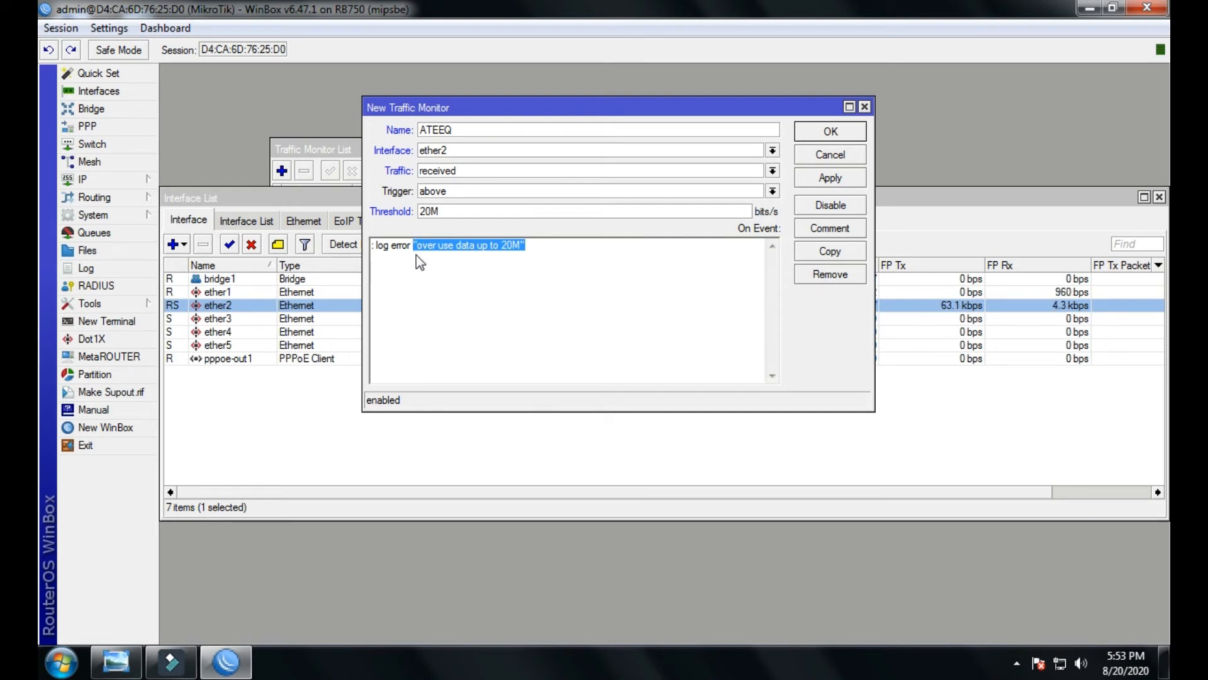
pyautogui.click(416, 254)
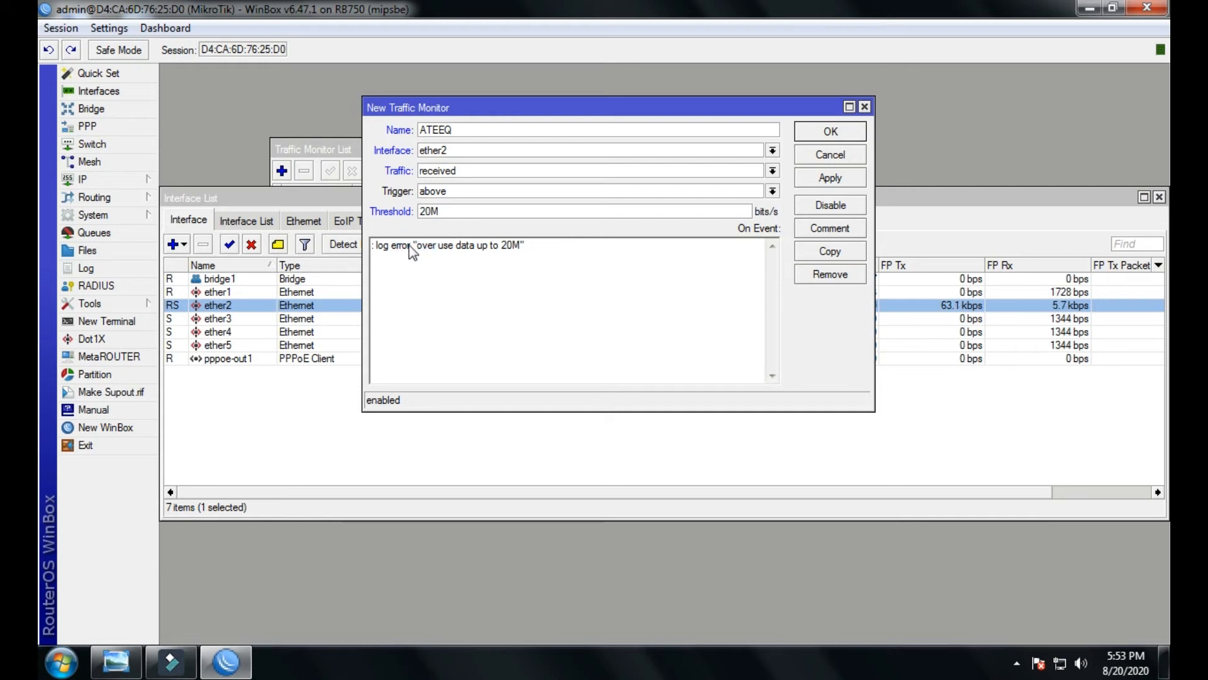
# - Review the log error command and its quoted message in the monitor's On Event script
pyautogui.moveTo(416, 248); pyautogui.dragTo(523, 243)
pyautogui.click(409, 258)
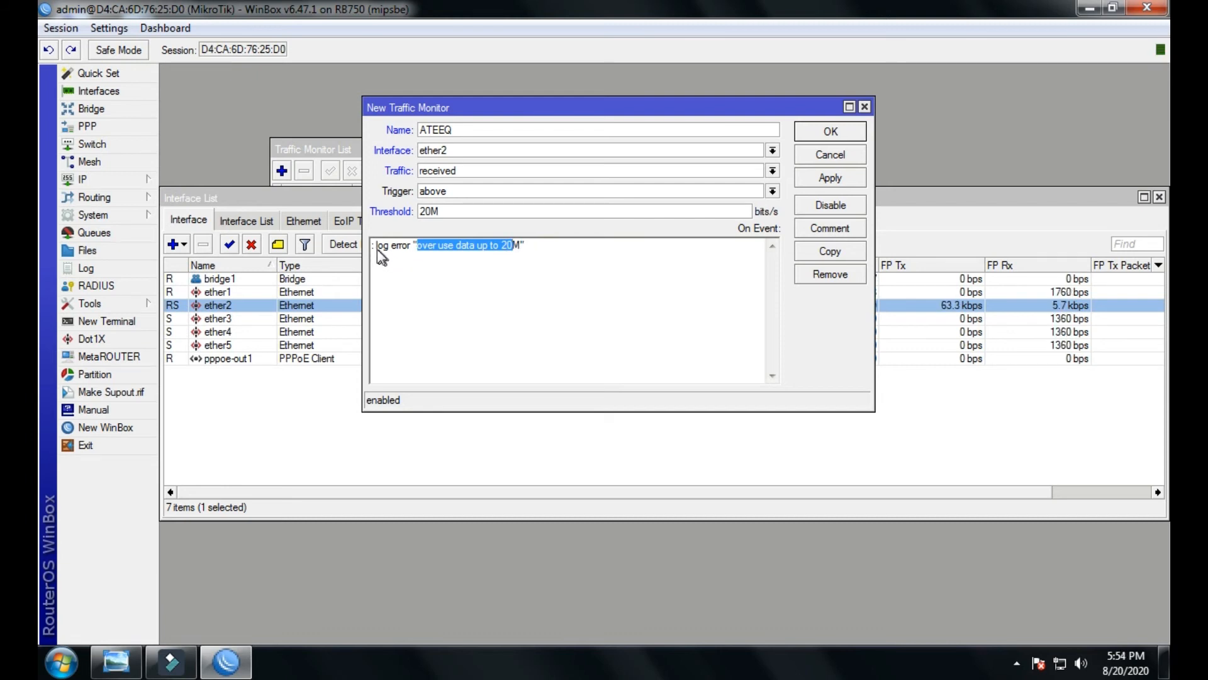
pyautogui.moveTo(373, 245); pyautogui.dragTo(521, 247)
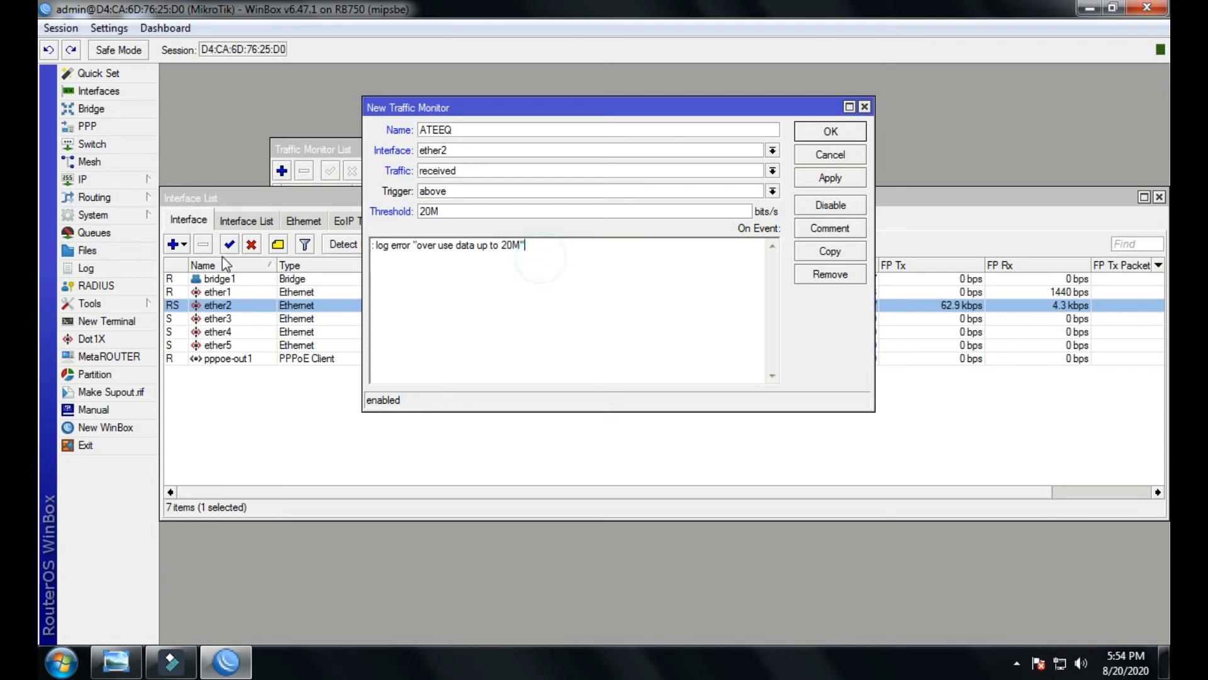
# - Open the router log beside the new traffic monitor, and apply and save the monitor
pyautogui.click(86, 267)
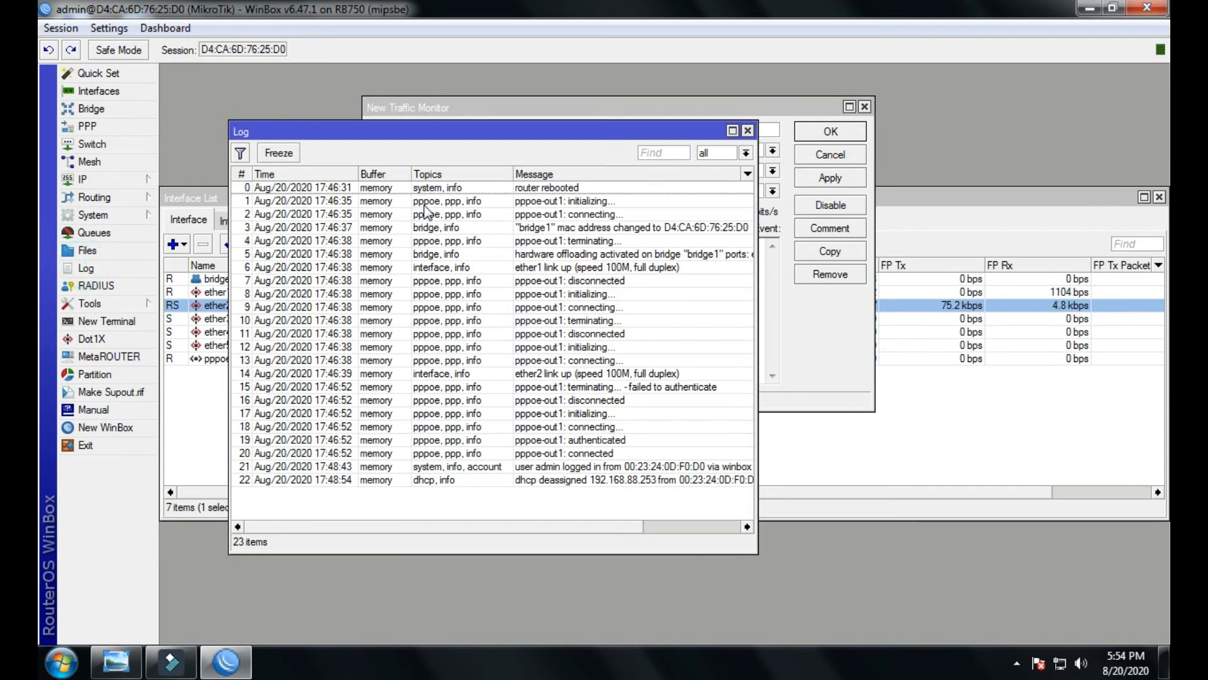
pyautogui.moveTo(434, 131); pyautogui.dragTo(302, 123)
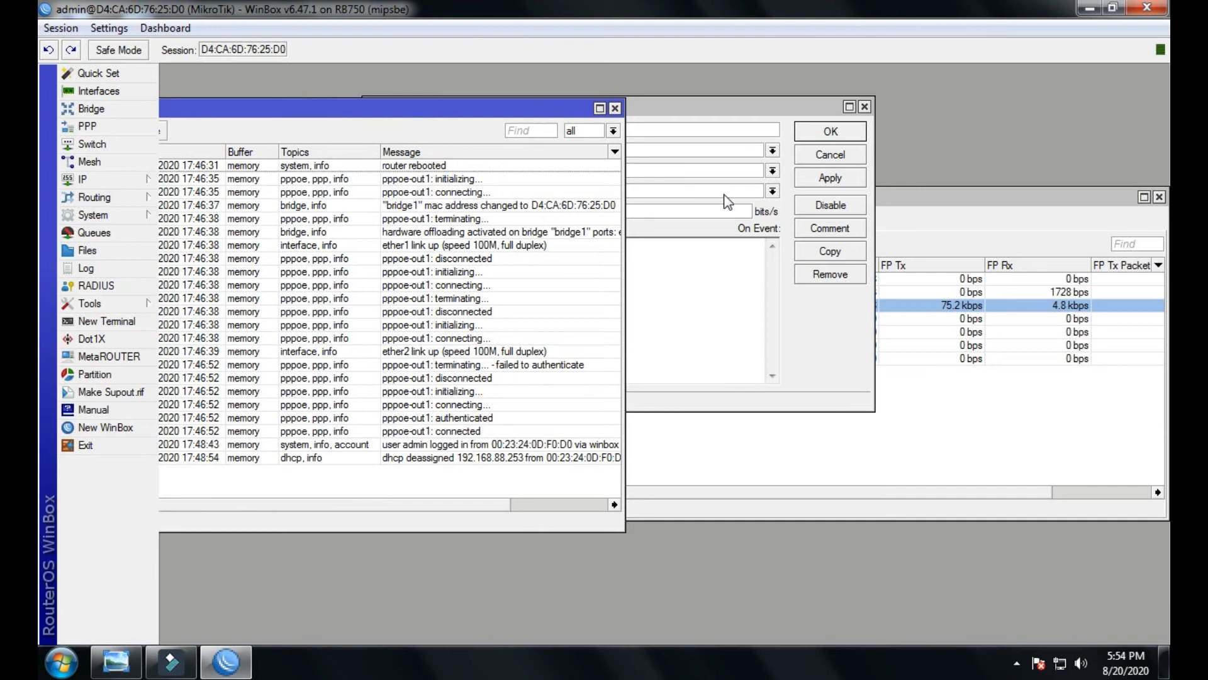
pyautogui.click(817, 179)
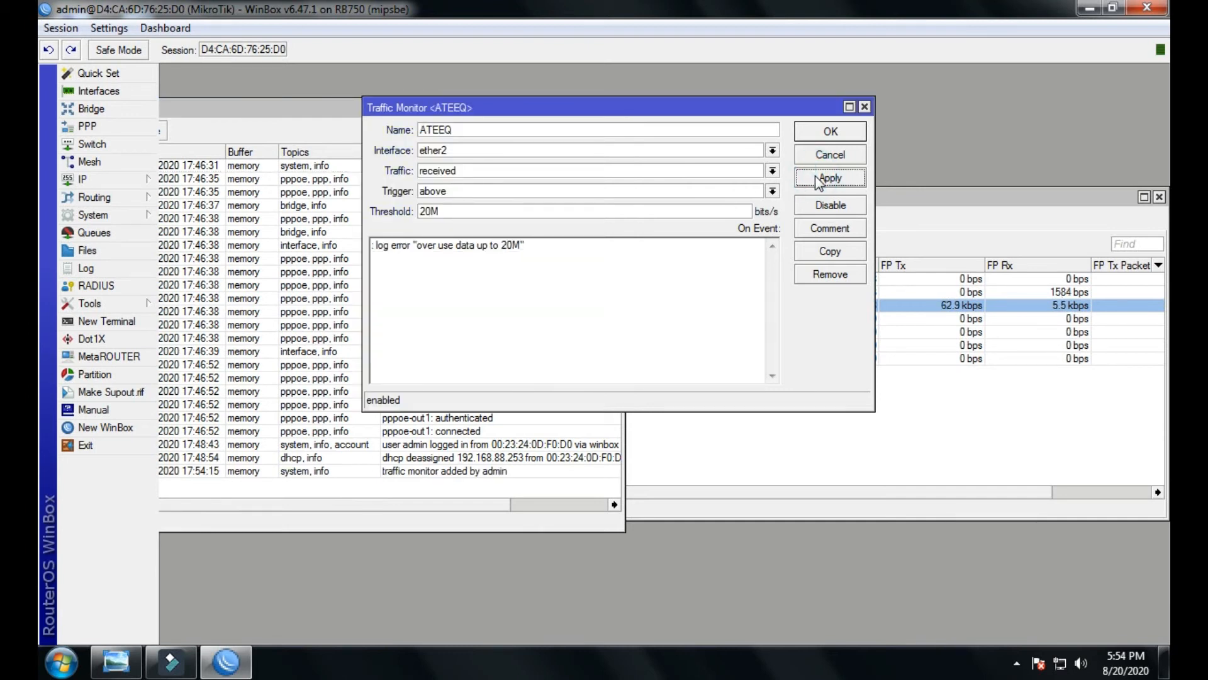
pyautogui.click(830, 130)
# - Move the log window fully into view and check its newest entry
pyautogui.moveTo(470, 120); pyautogui.dragTo(545, 86)
pyautogui.click(451, 436)
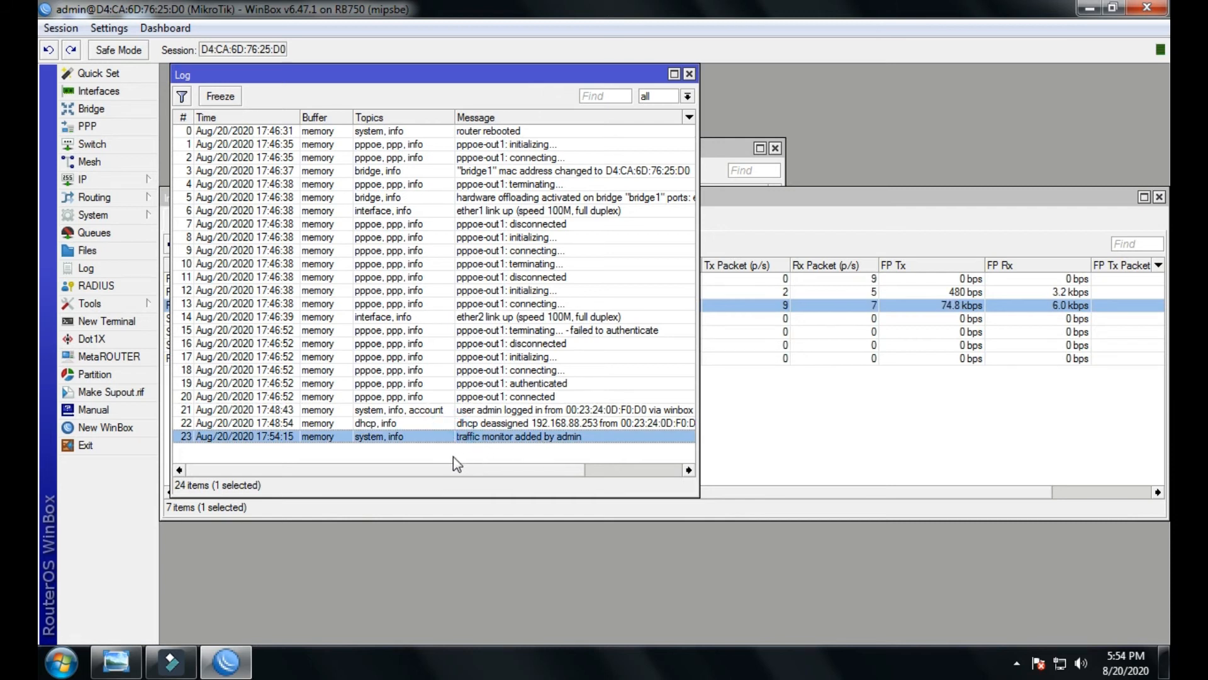
pyautogui.click(427, 449)
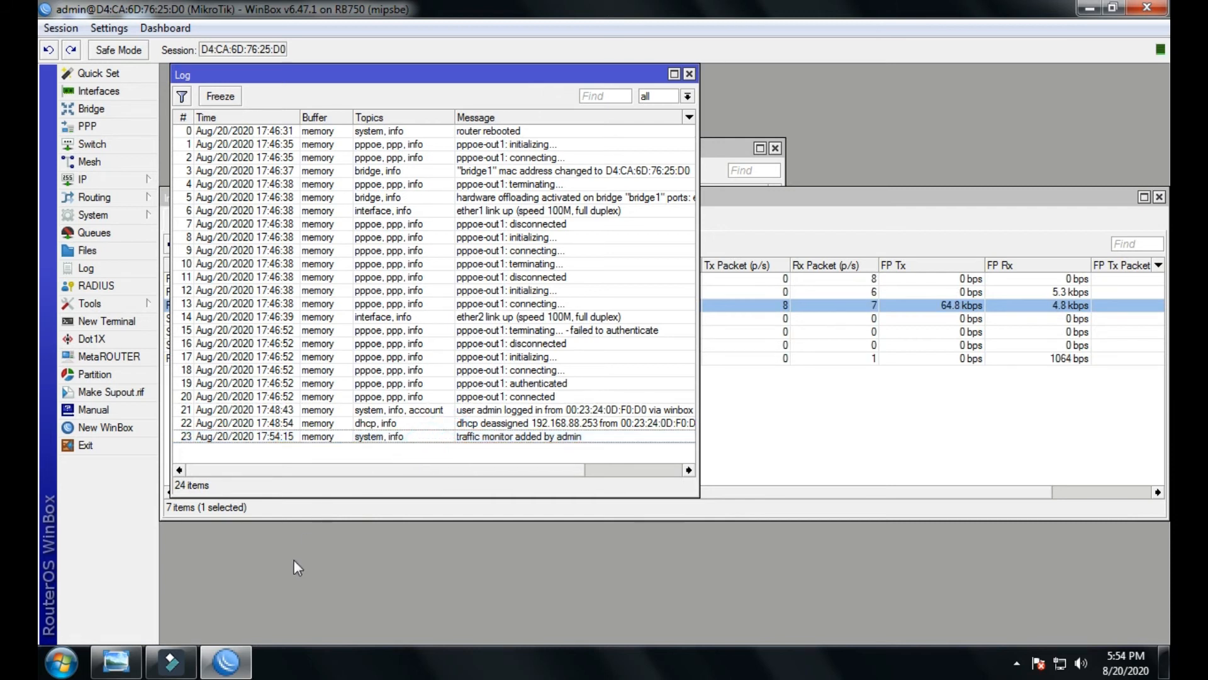
# - Open YouTube in Google Chrome and switch back to WinBox to check the log and interface rates
pyautogui.click(1089, 8)
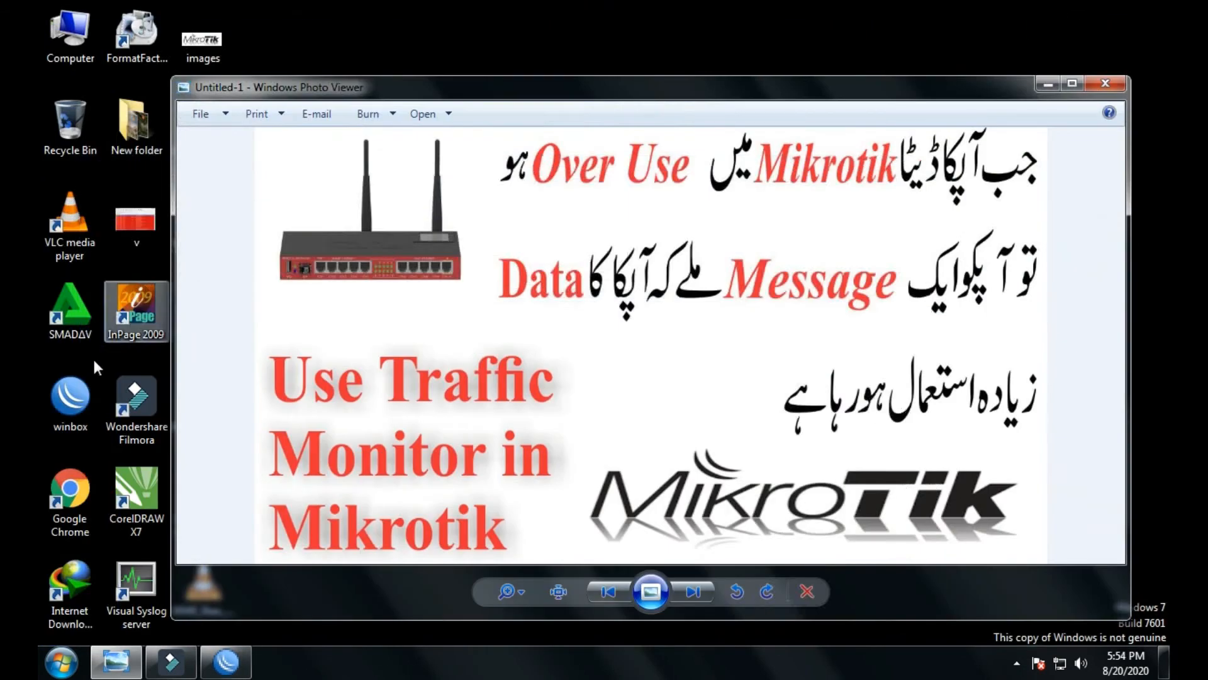
pyautogui.click(70, 497)
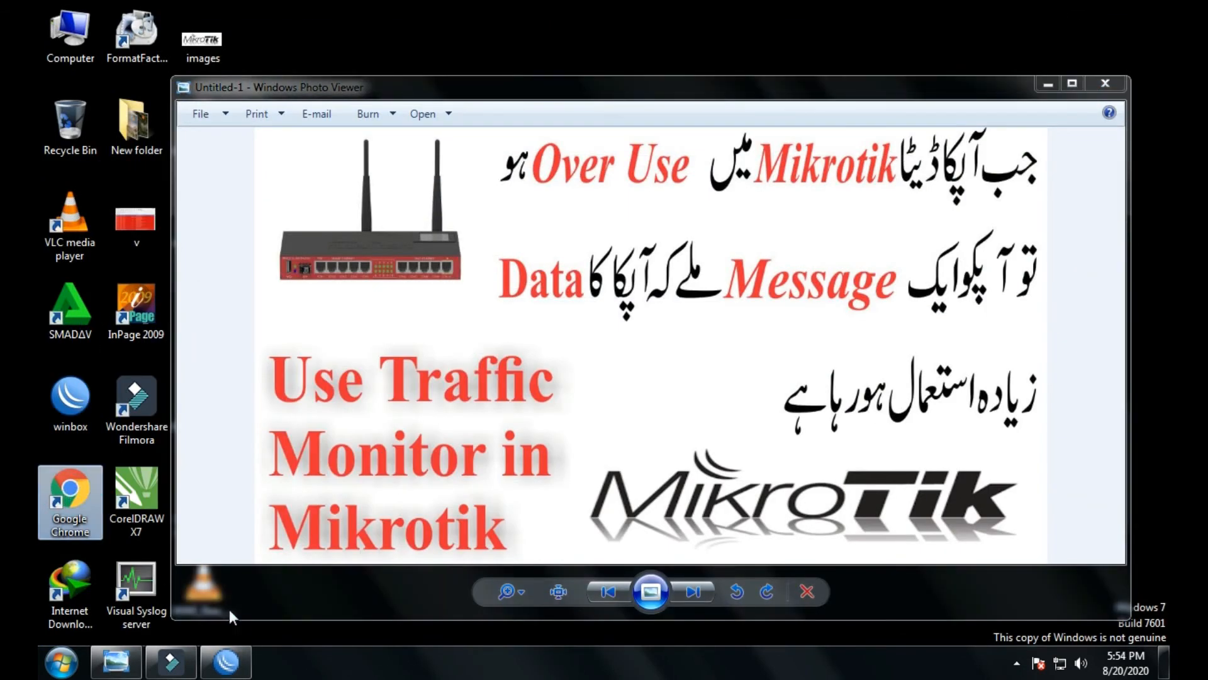
pyautogui.click(221, 660)
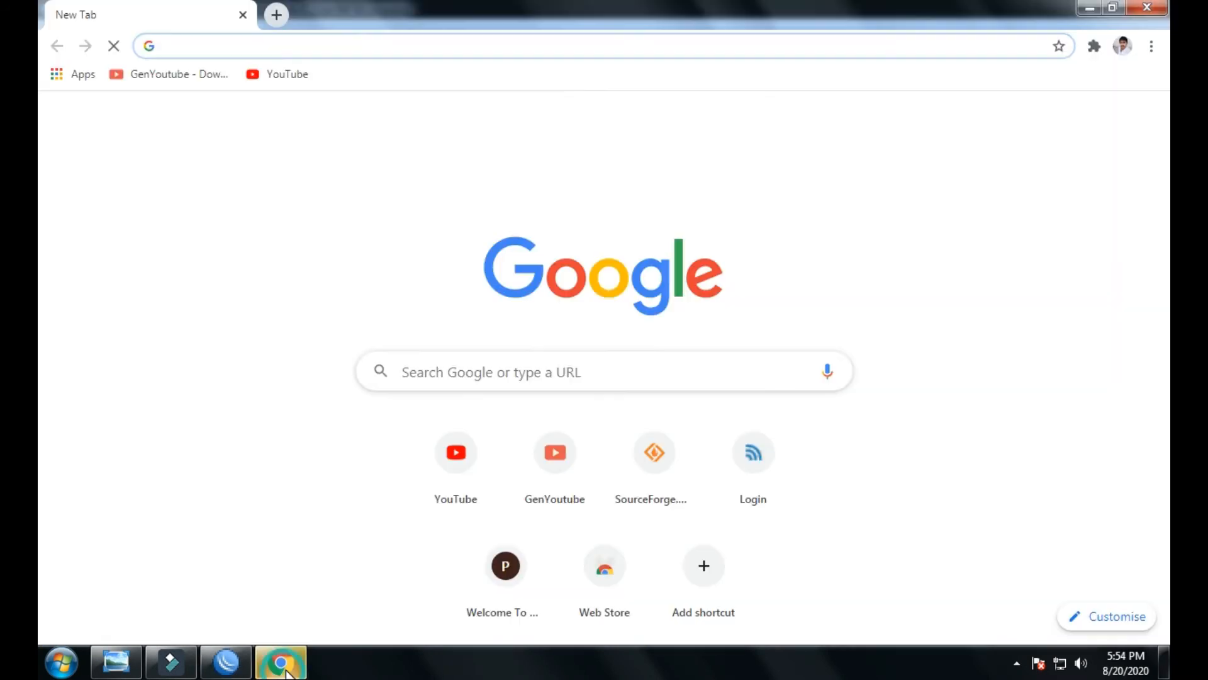
pyautogui.click(464, 443)
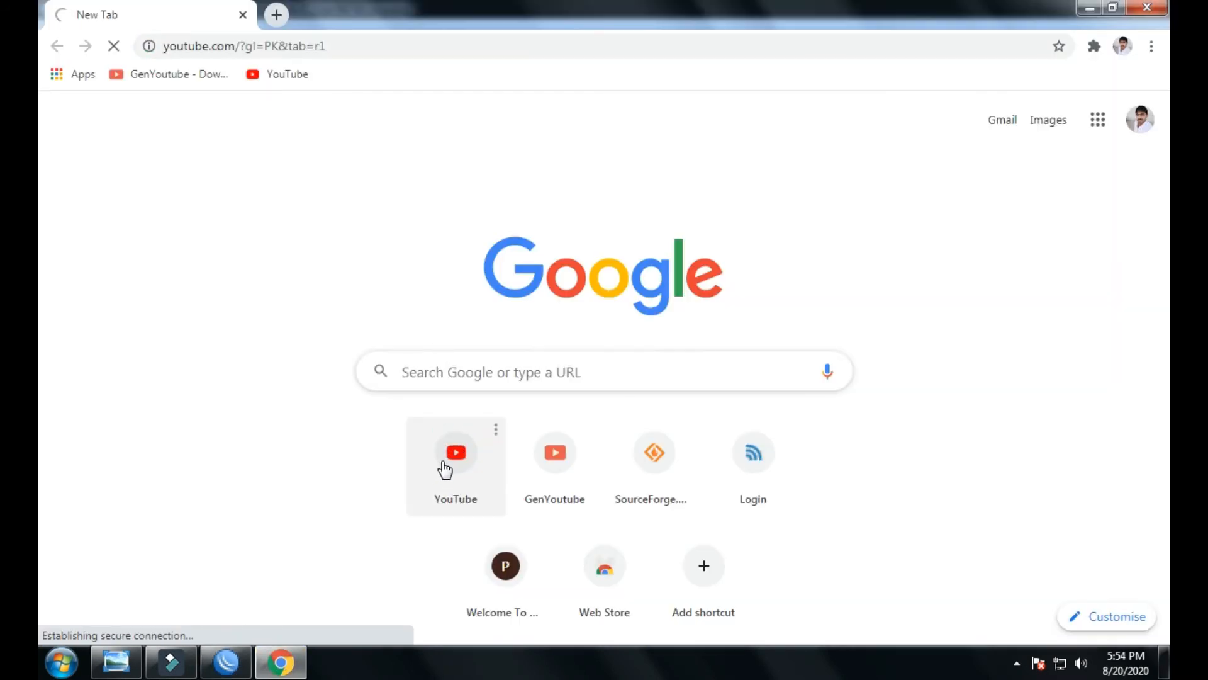
pyautogui.click(228, 667)
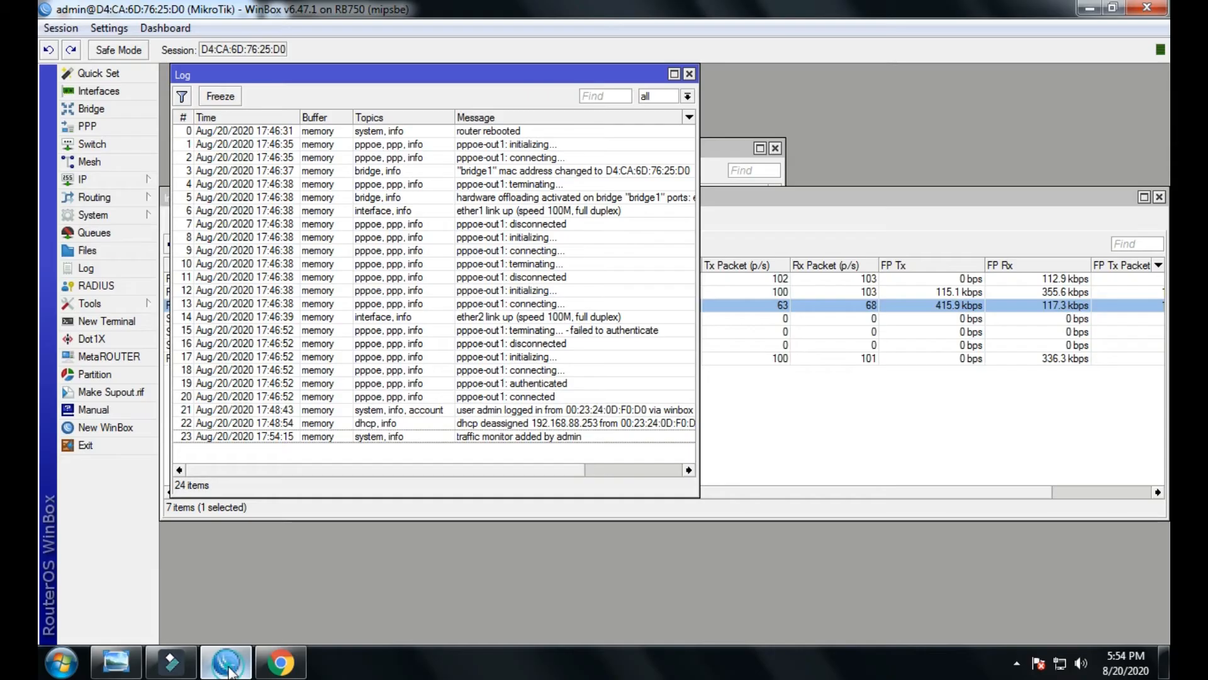
# - Return to YouTube in Chrome, play the My Mix playlist to generate traffic, and mute the video
pyautogui.click(279, 661)
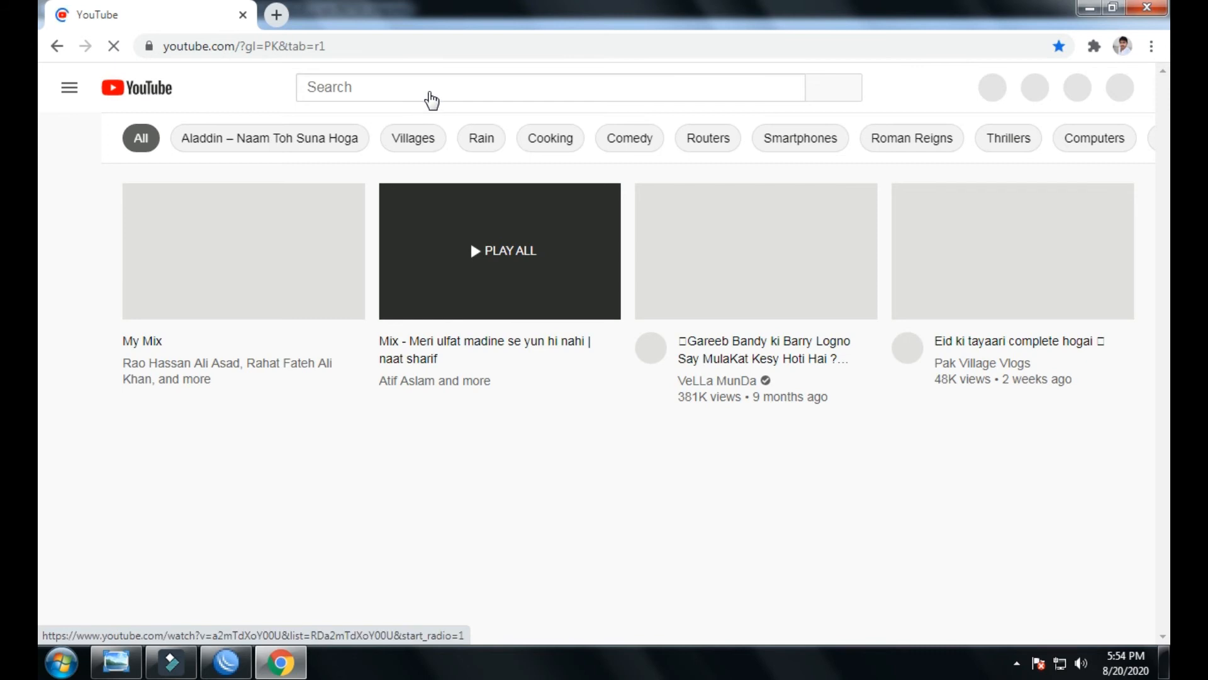
pyautogui.click(429, 92)
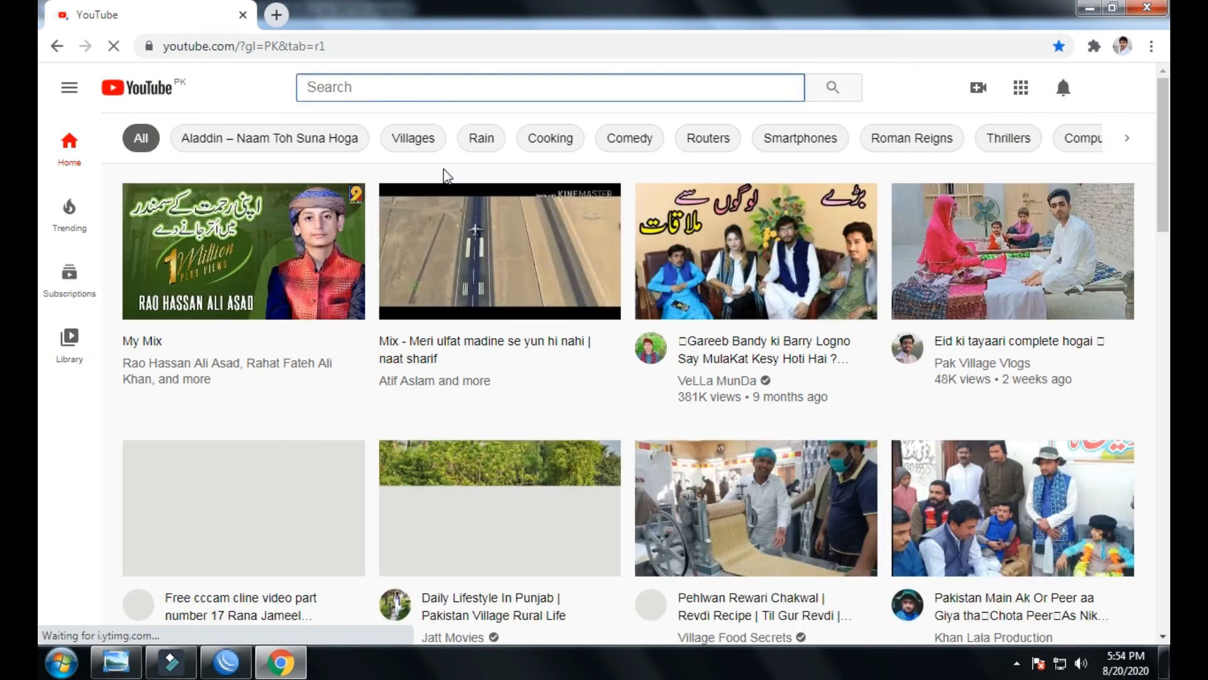
pyautogui.click(245, 239)
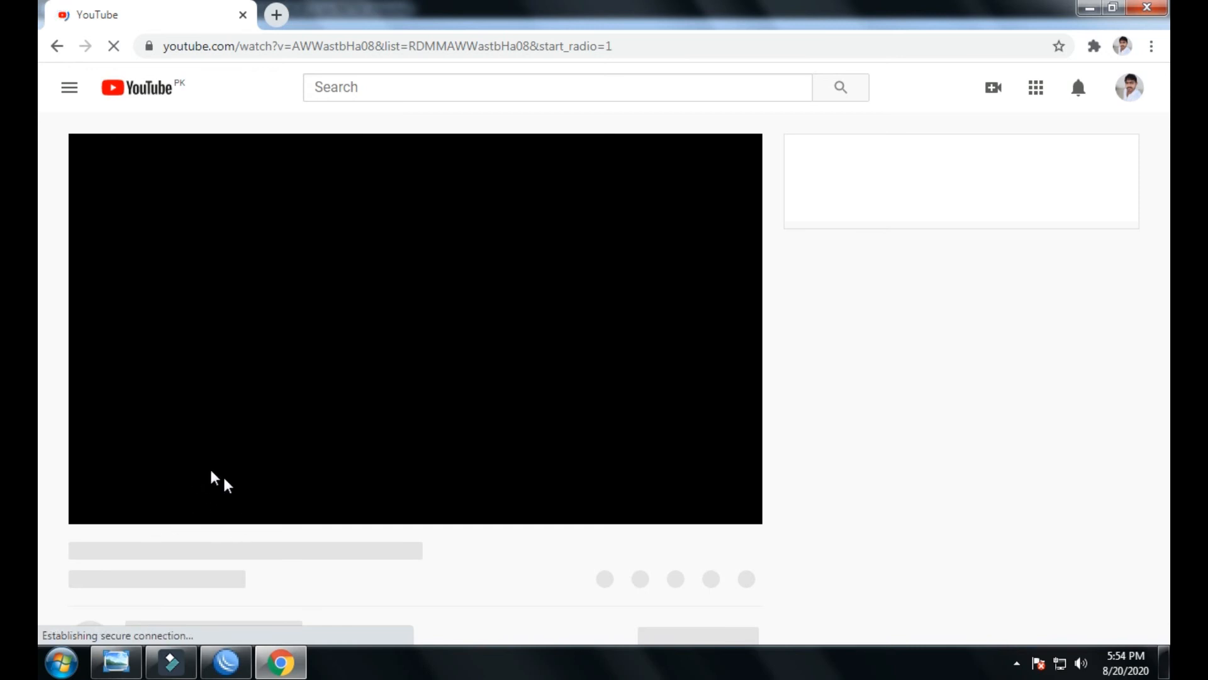
pyautogui.click(226, 661)
pyautogui.click(226, 661)
pyautogui.click(189, 511)
# - Switch to WinBox and check the ether2 traffic rates in the interface list against the log
pyautogui.click(234, 667)
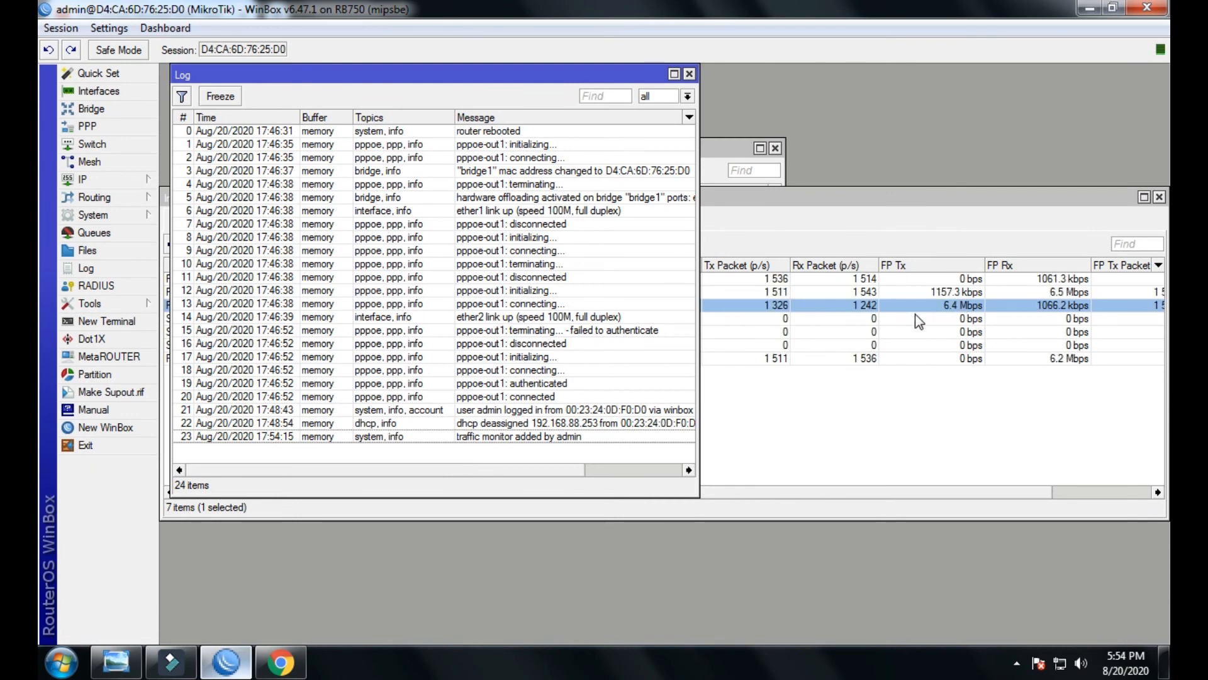
pyautogui.click(950, 308)
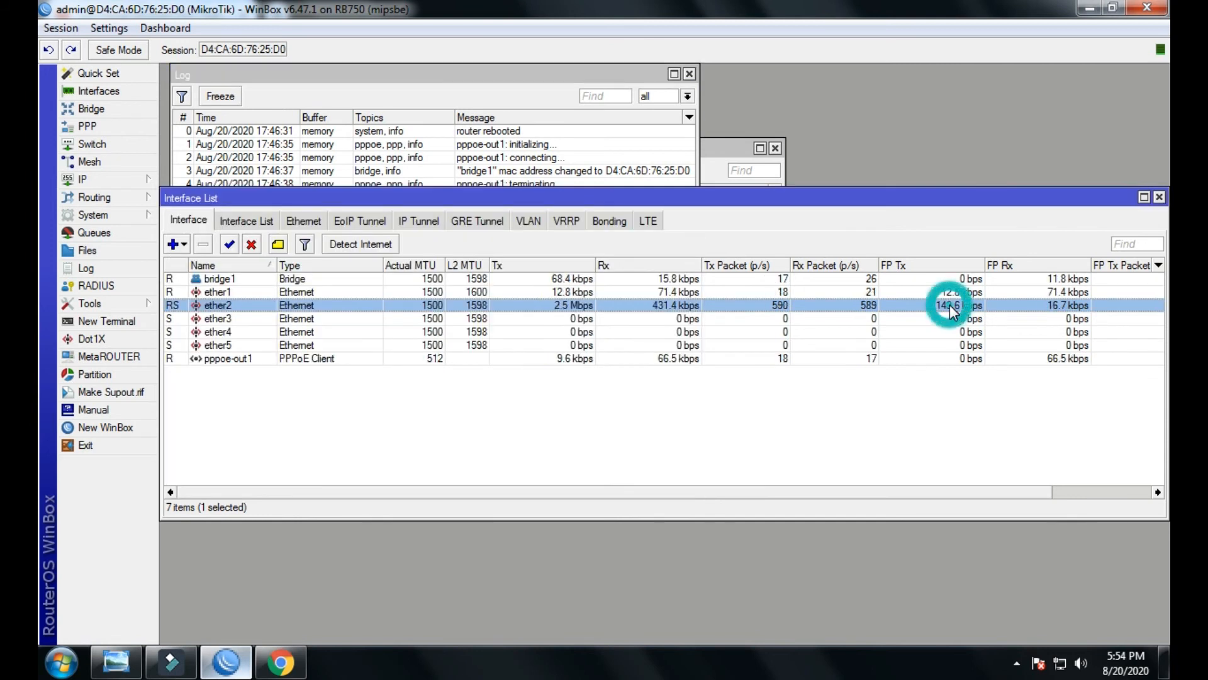
pyautogui.click(86, 269)
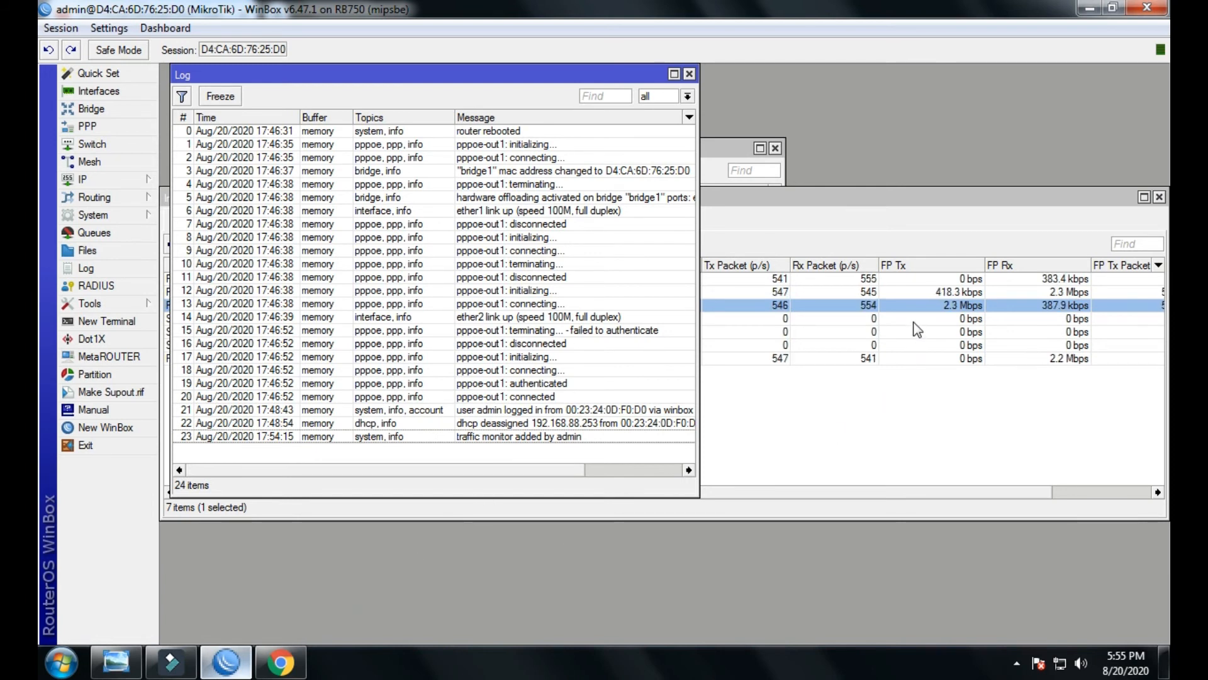
# - Open the ether2 interface's traffic statistics and move them clear of the log
pyautogui.doubleClick(912, 304)
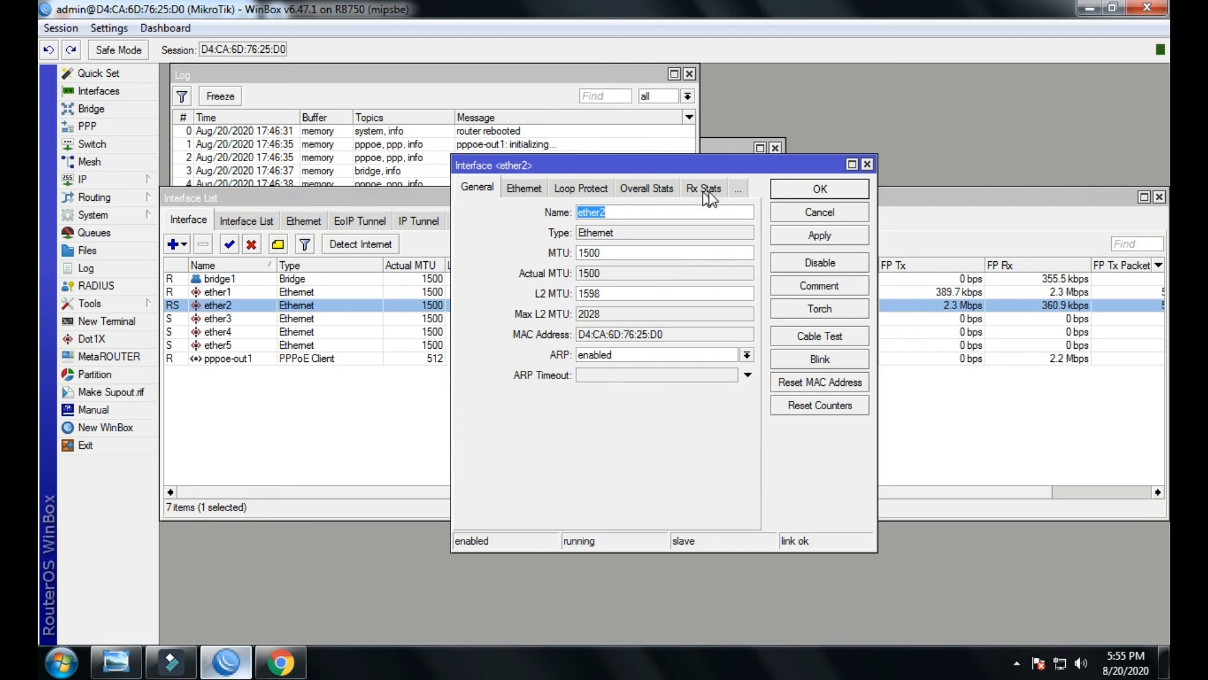
pyautogui.click(737, 189)
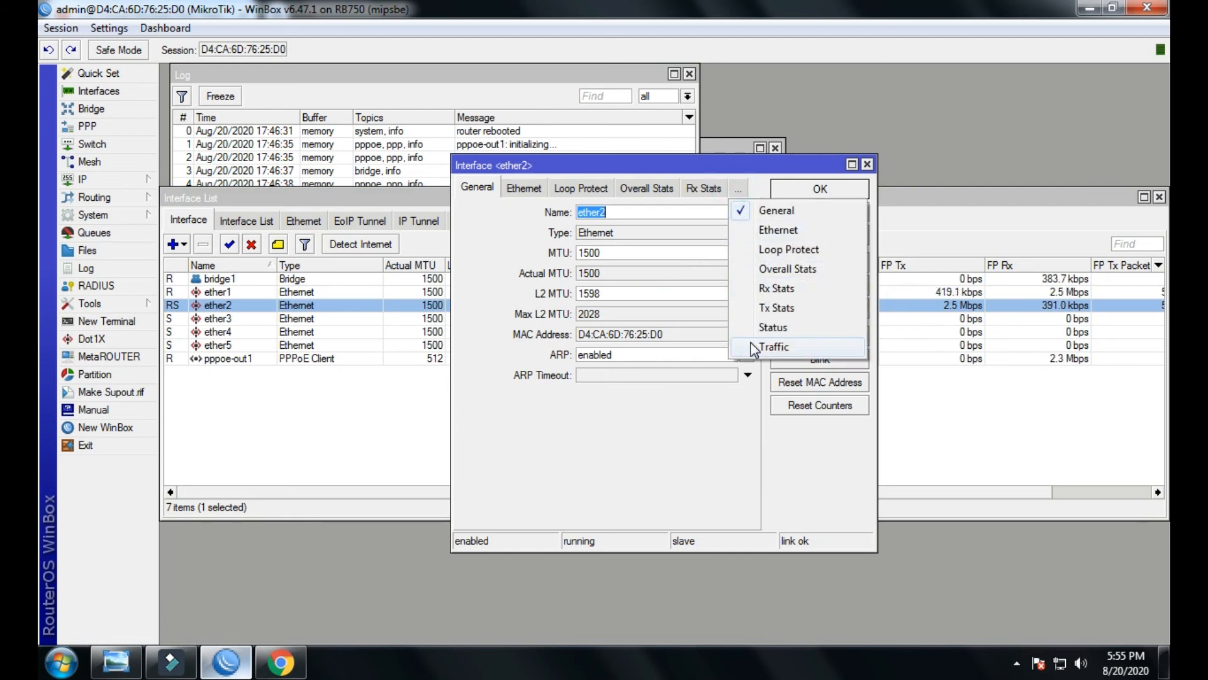
pyautogui.click(773, 347)
pyautogui.moveTo(702, 169); pyautogui.dragTo(871, 175)
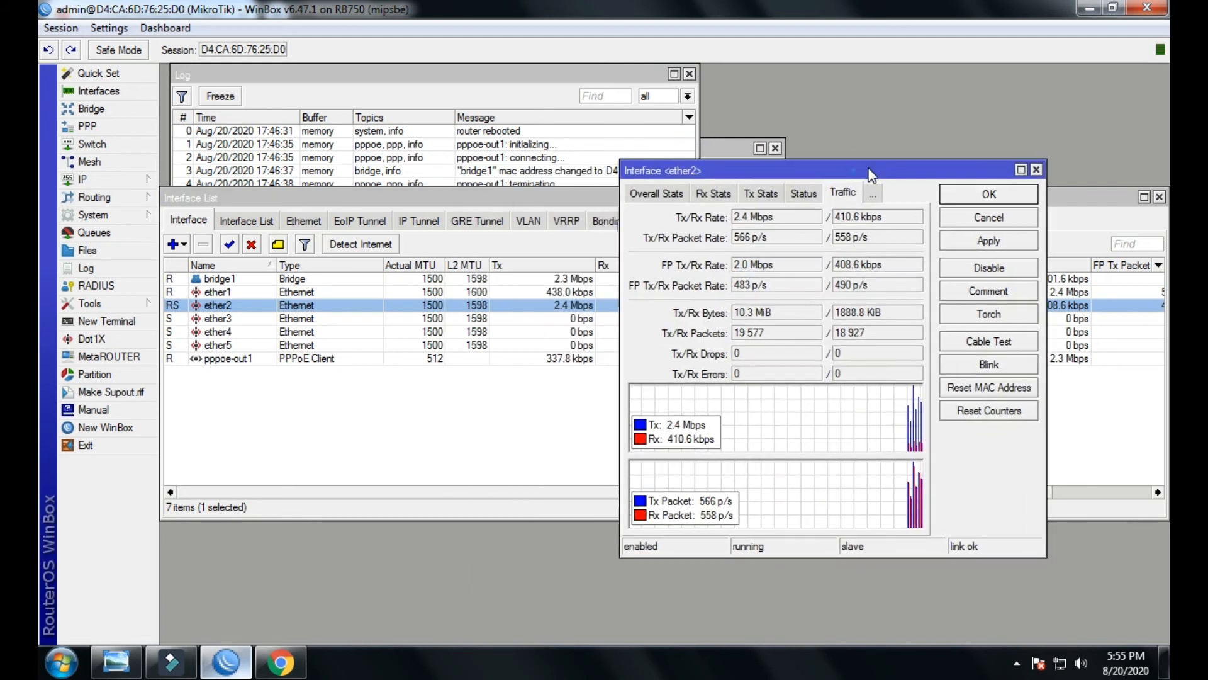
# - Close the interface list and examine the transmitted bytes in ether2's traffic statistics
pyautogui.moveTo(564, 187); pyautogui.dragTo(564, 177)
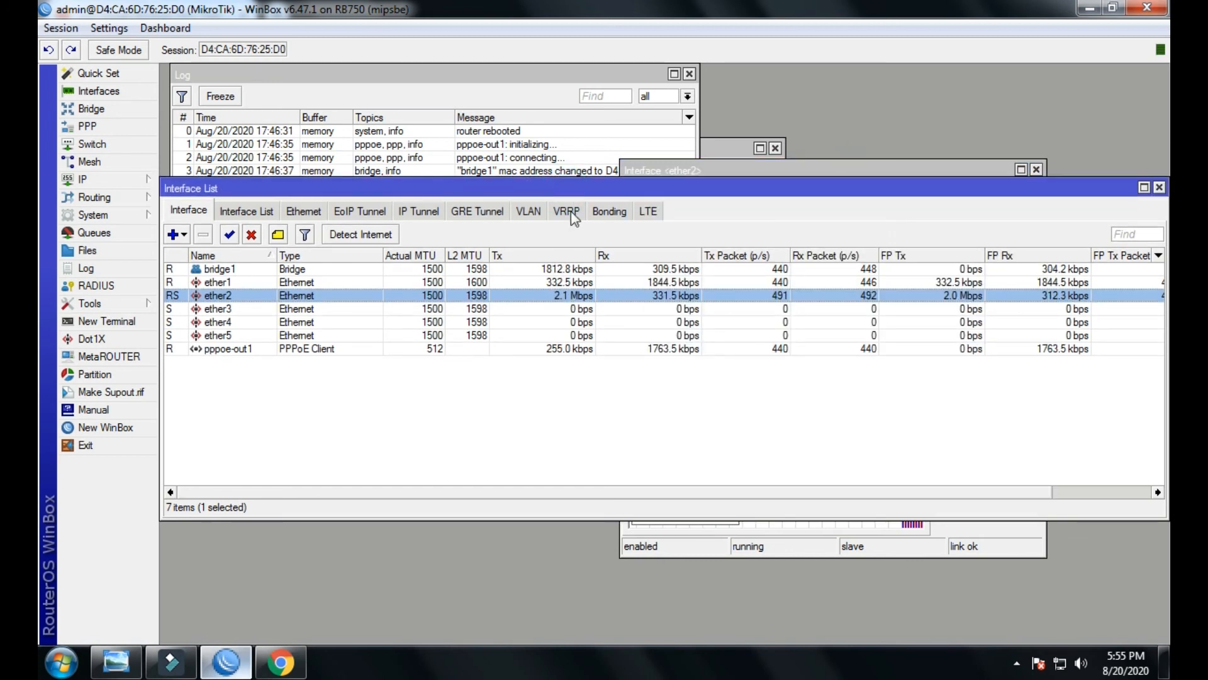
pyautogui.click(1159, 187)
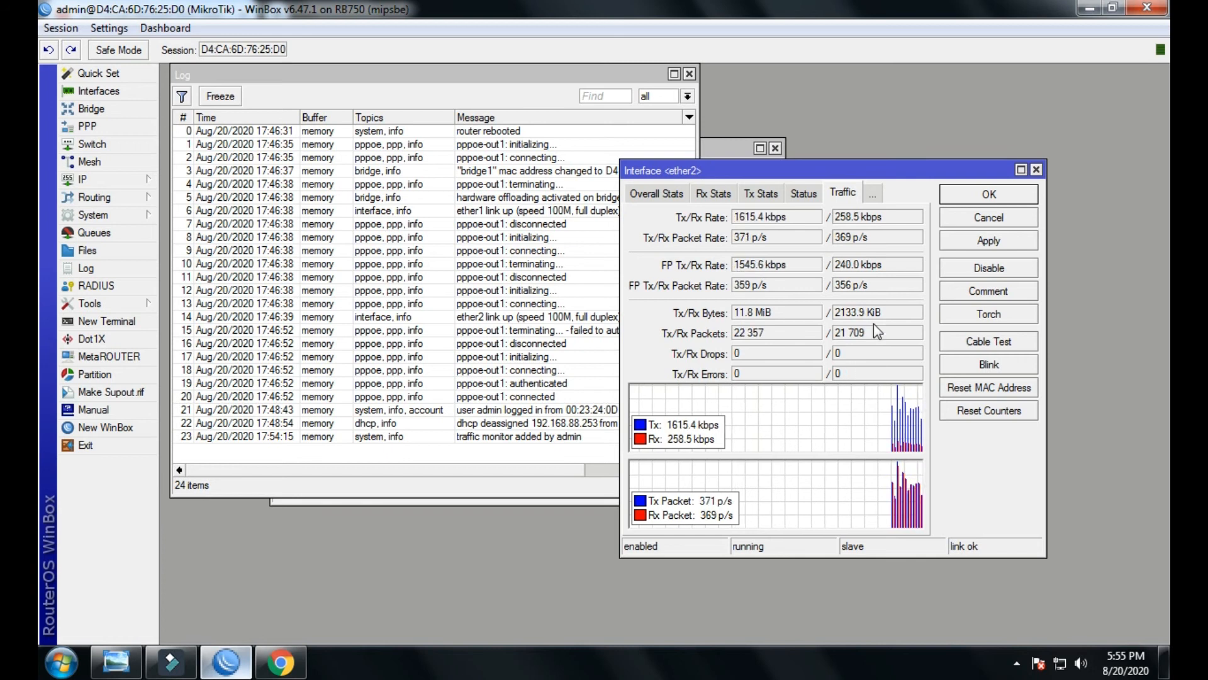
pyautogui.moveTo(771, 313); pyautogui.dragTo(737, 320)
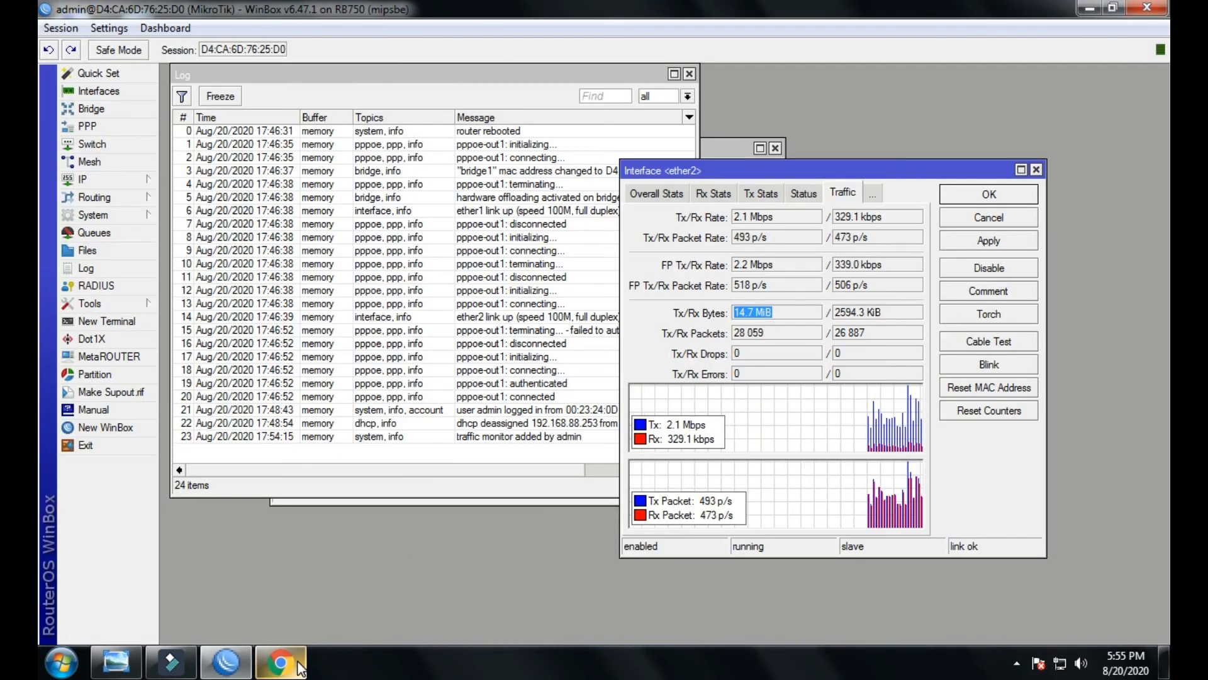
# - Check the video playback in Chrome and return to WinBox to look through the log entries
pyautogui.click(280, 661)
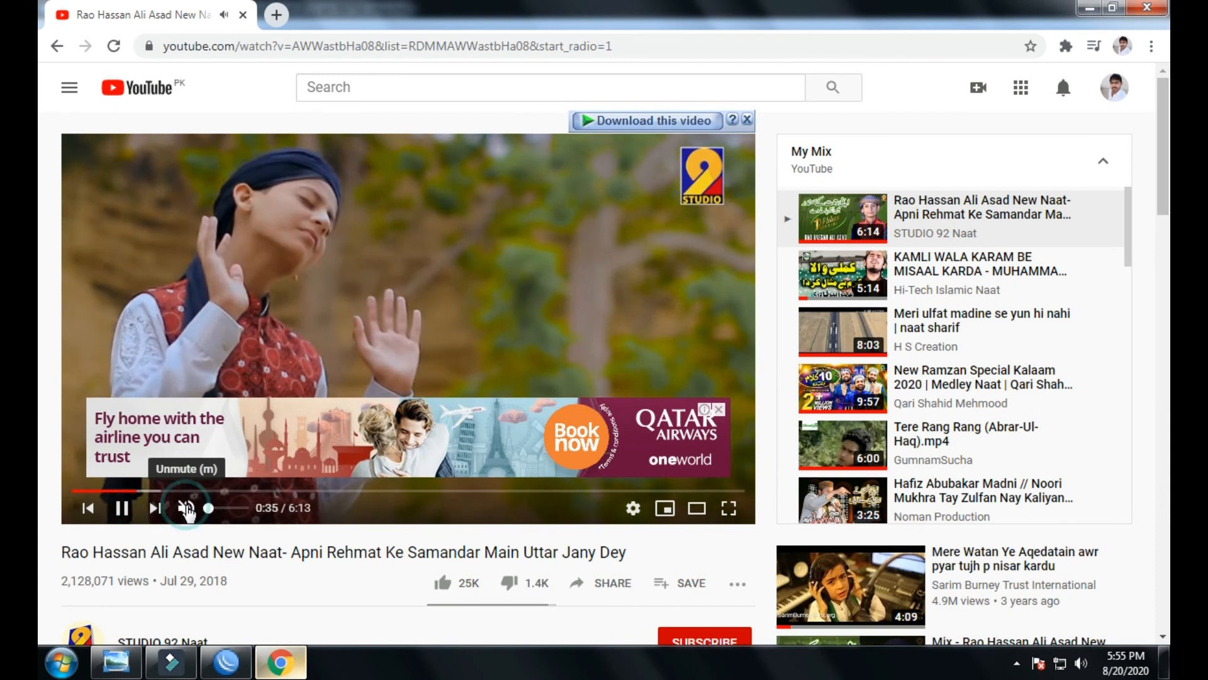
pyautogui.hotkey('alt', 'Tab')
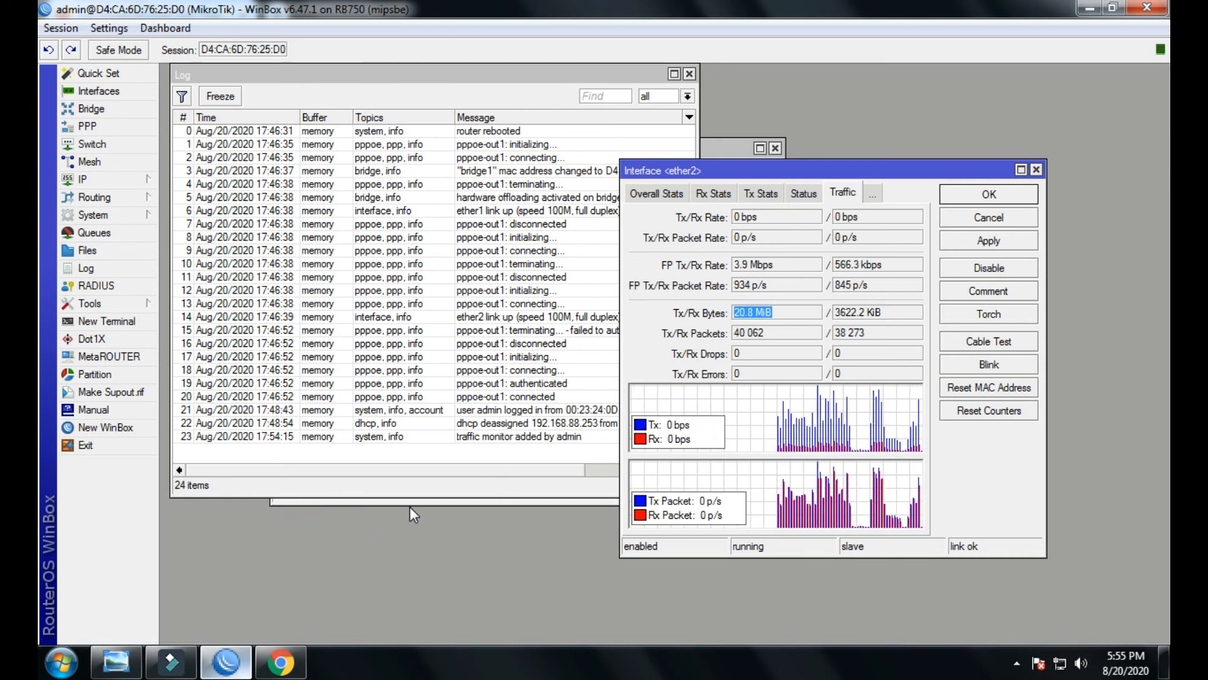
pyautogui.click(299, 657)
pyautogui.click(297, 655)
pyautogui.click(420, 397)
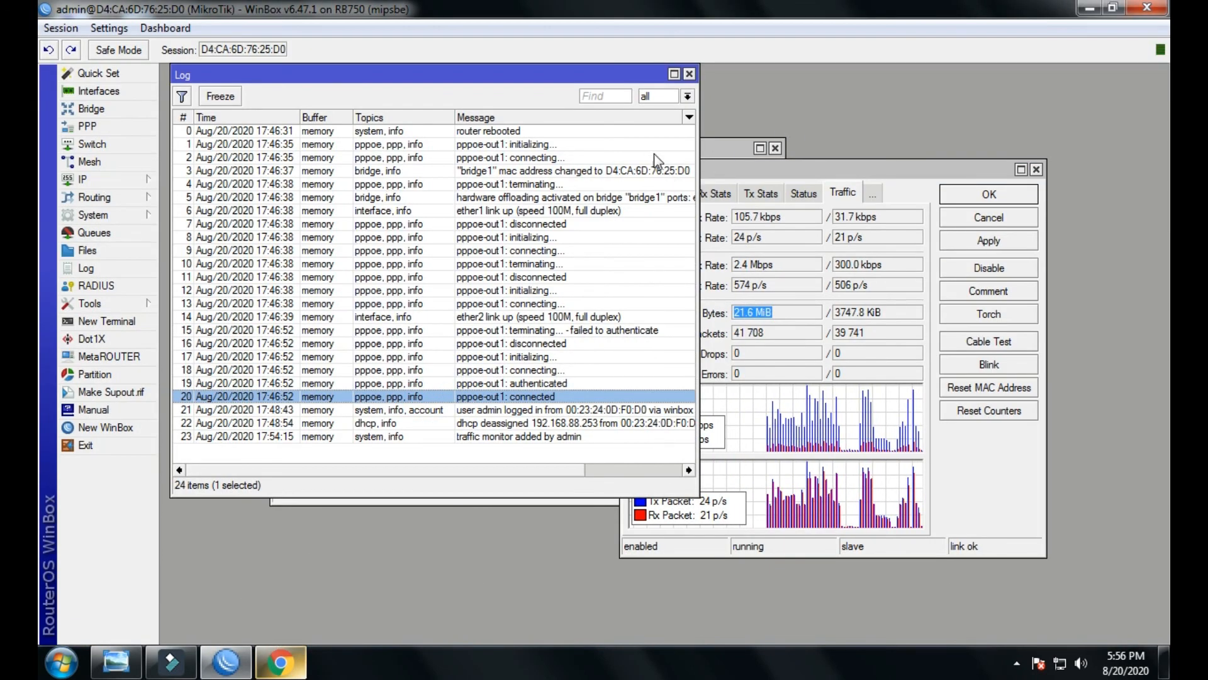
# - Reopen the log, compare its newest entry with ether2's traffic statistics, and close the ether2 interface window
pyautogui.click(690, 74)
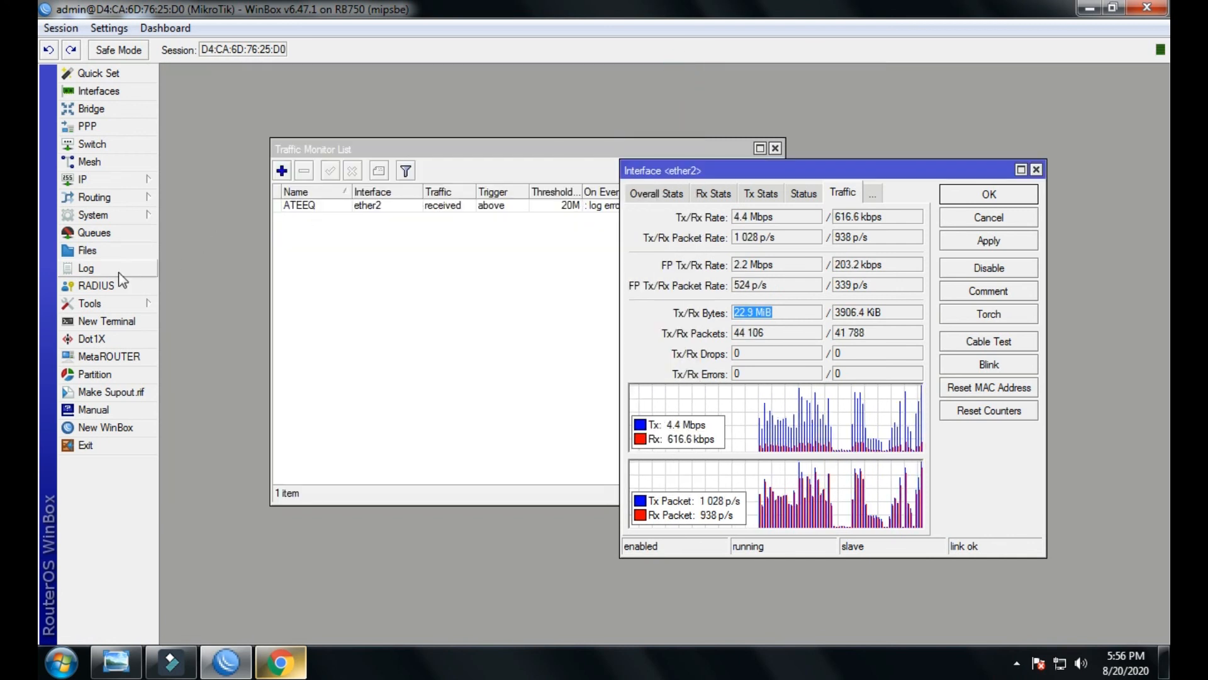
pyautogui.click(85, 269)
pyautogui.click(504, 437)
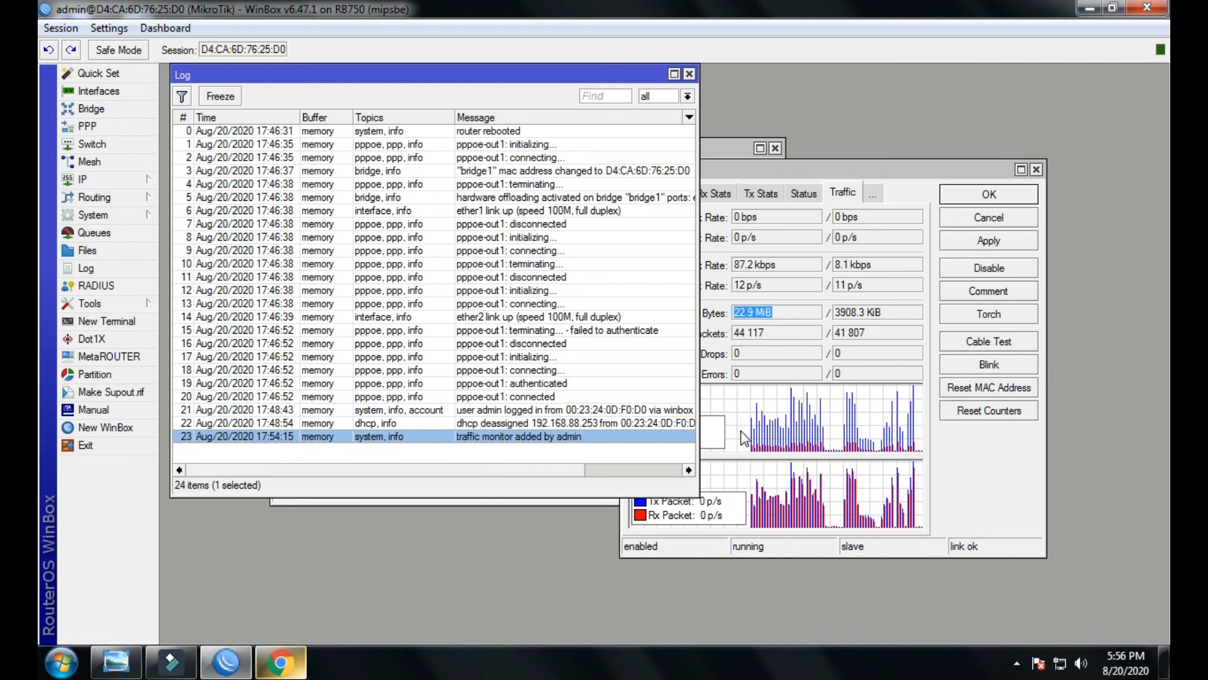
pyautogui.moveTo(833, 169); pyautogui.dragTo(910, 162)
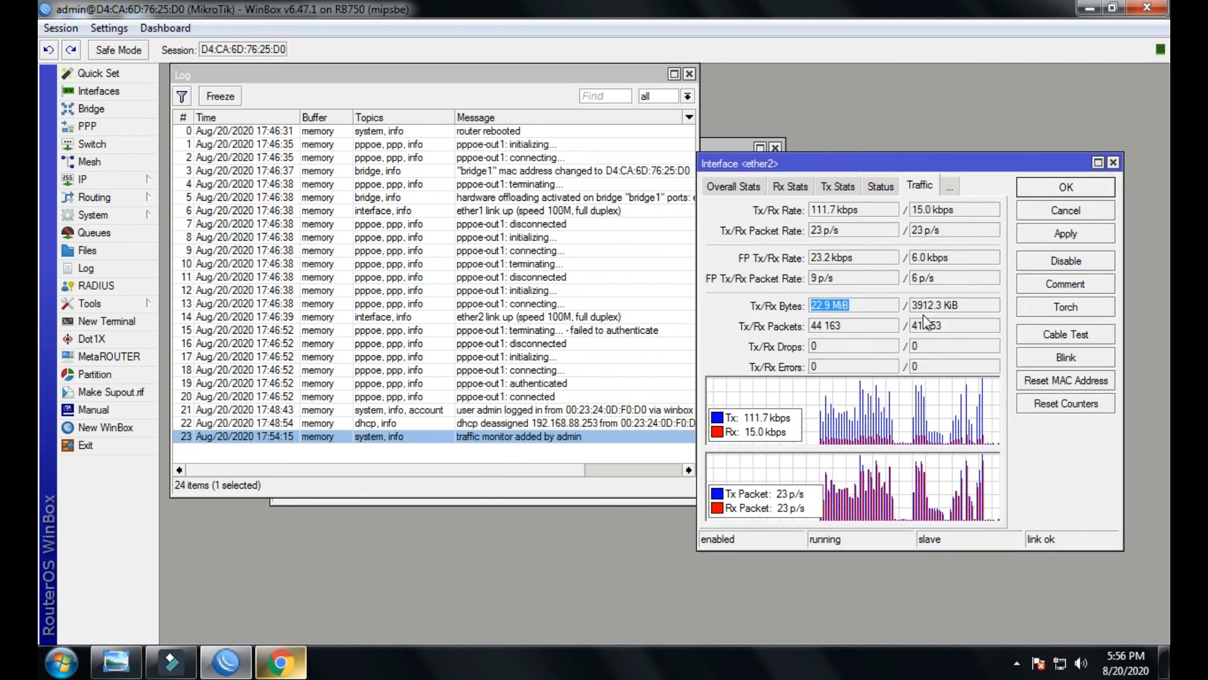
pyautogui.click(1113, 164)
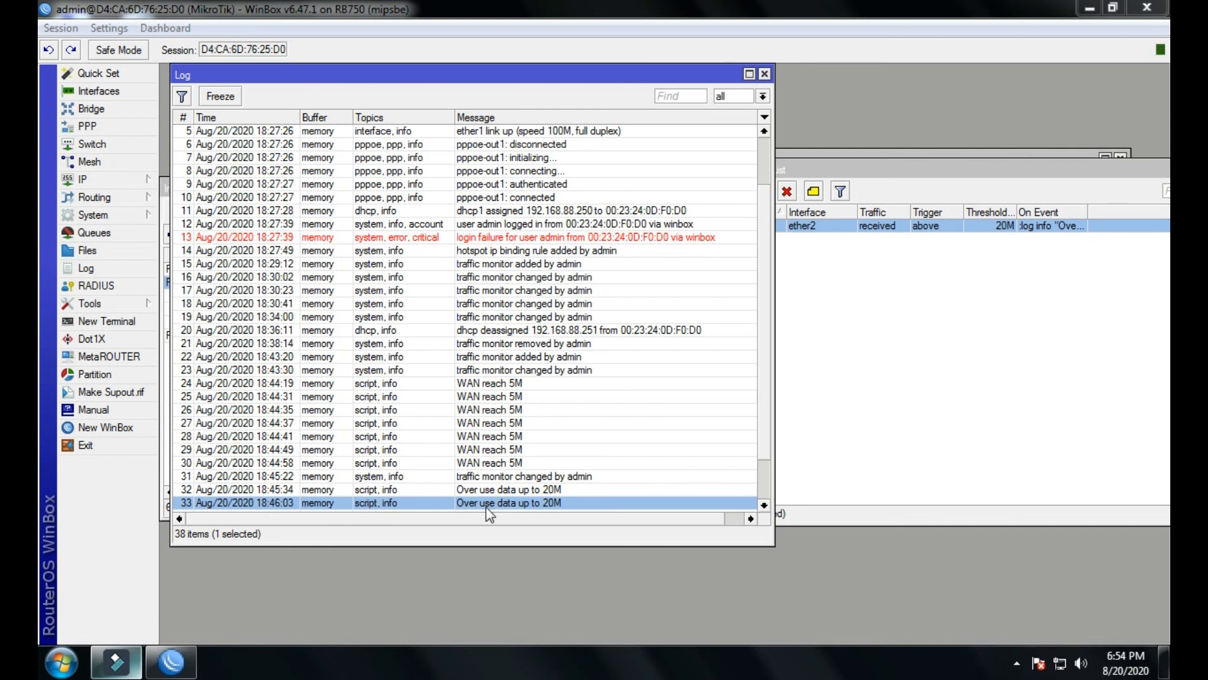
# - Examine the times of the "Over use data up to 20M" script entries in the log
pyautogui.click(557, 489)
pyautogui.click(258, 489)
pyautogui.click(259, 501)
pyautogui.click(286, 490)
pyautogui.click(286, 500)
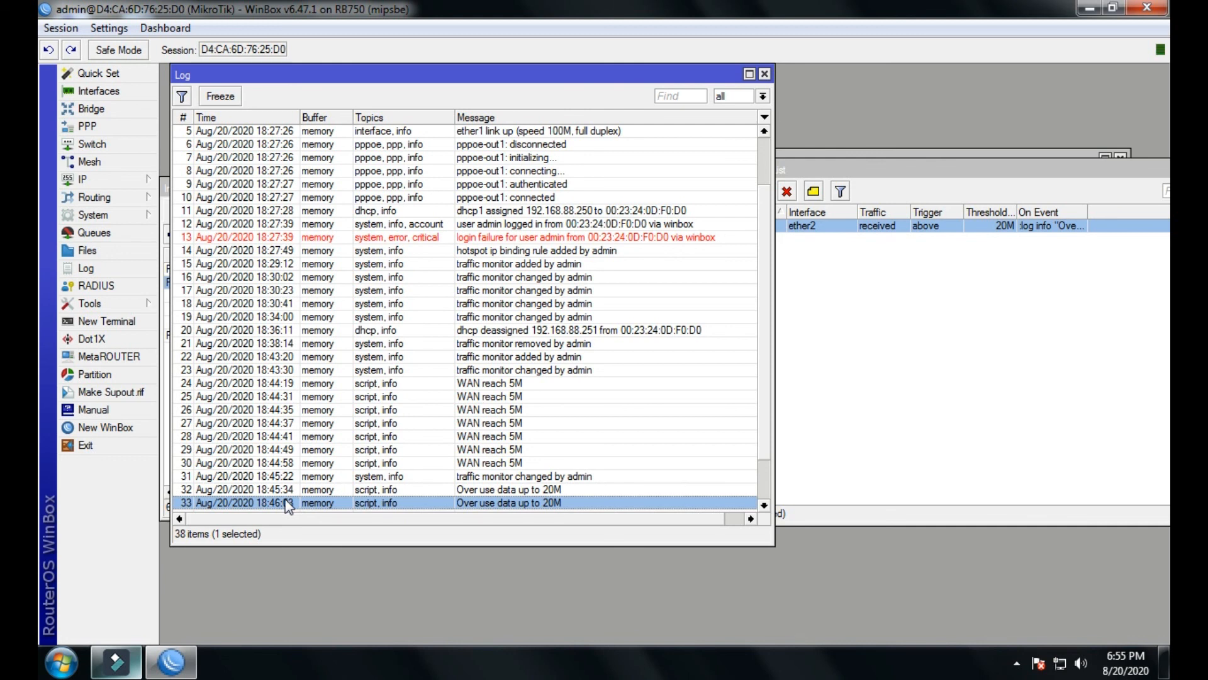